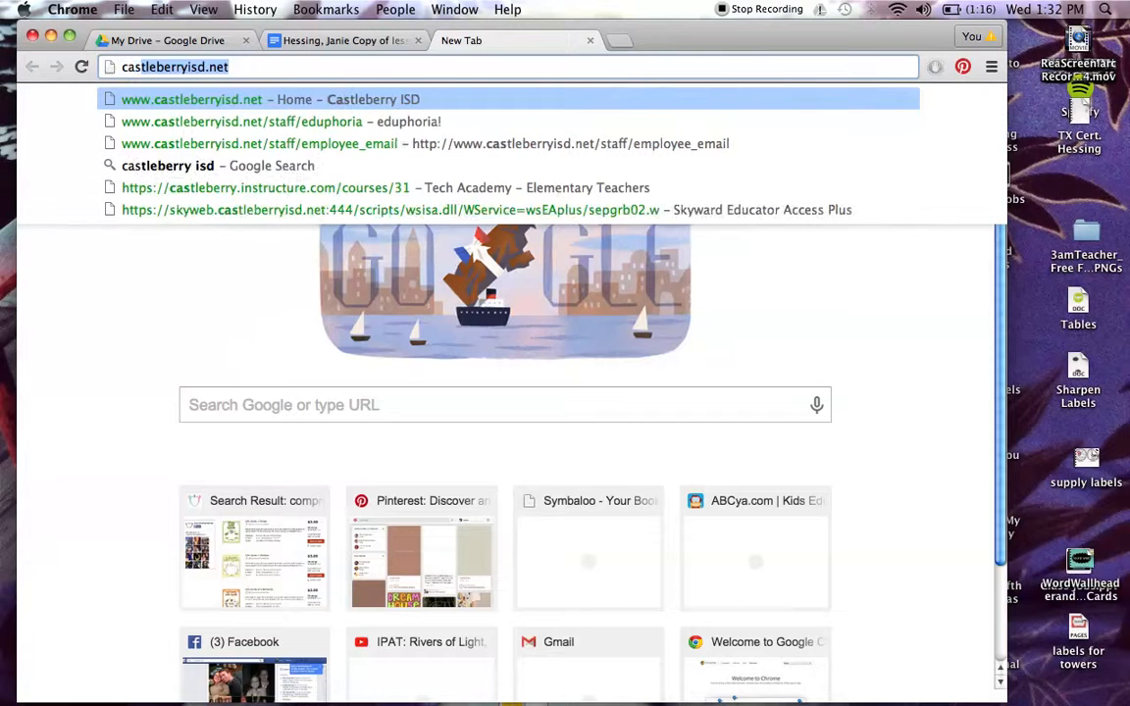
On castleberryisd.net, go to A.V. Cato Elementary and open the 2nd Grade Symbaloo page from its 2nd Grade staff directory.
key("Return")
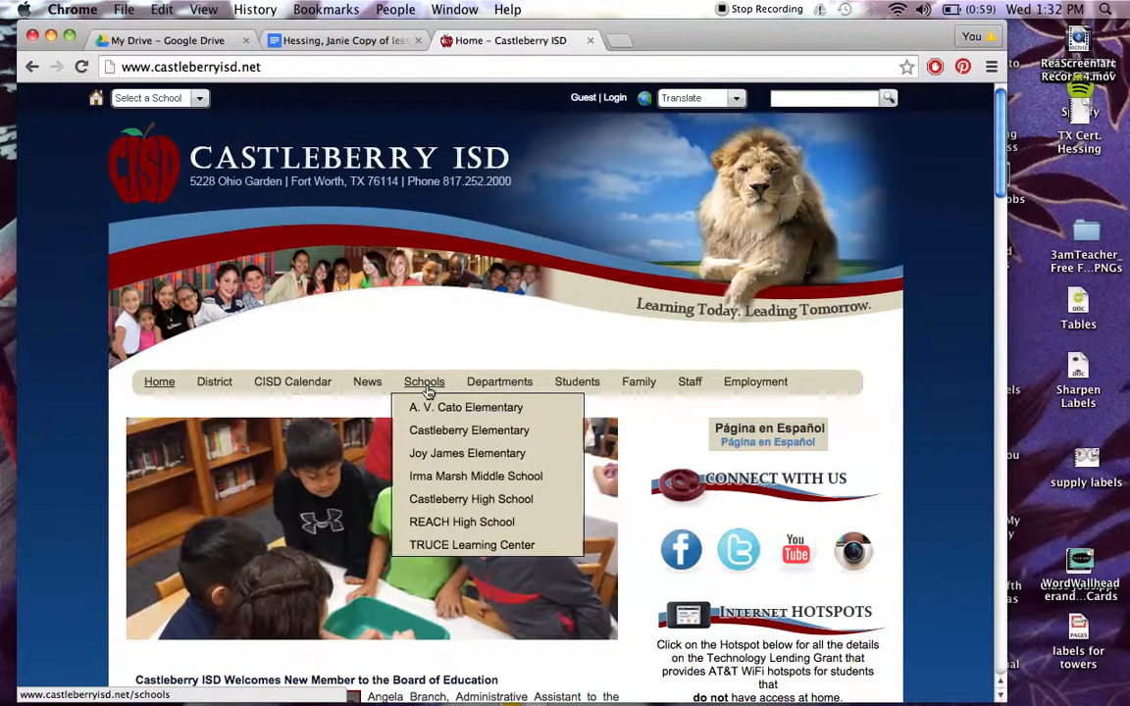
left_click(428, 408)
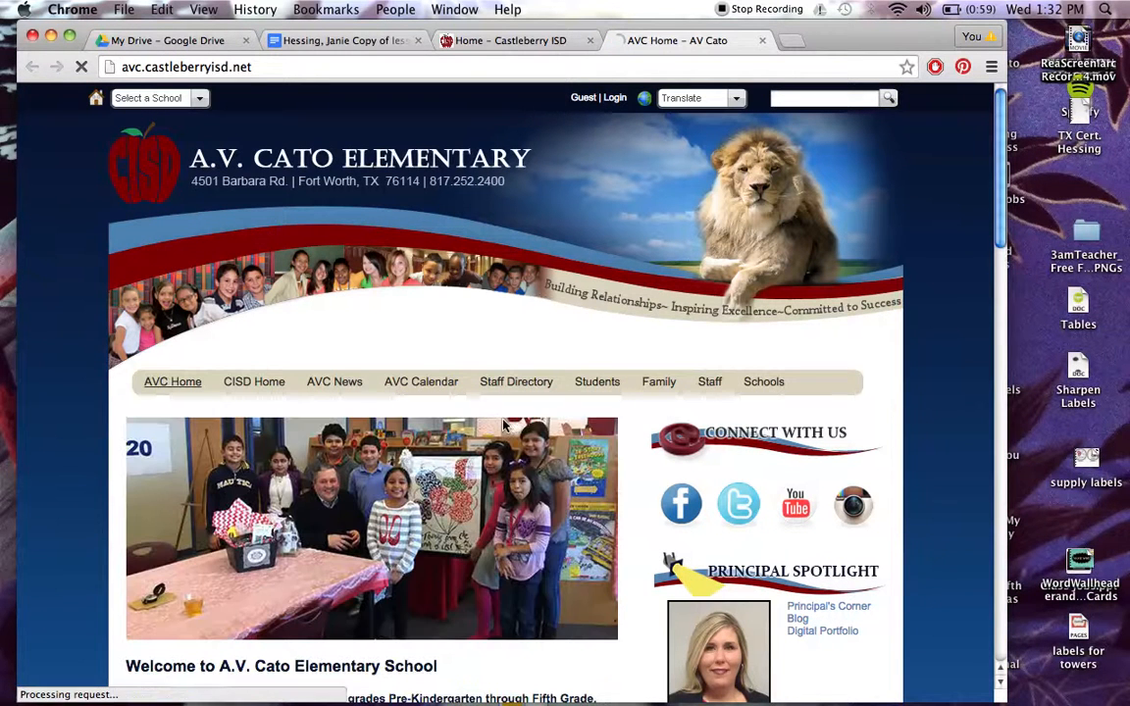
mouse_move(495, 385)
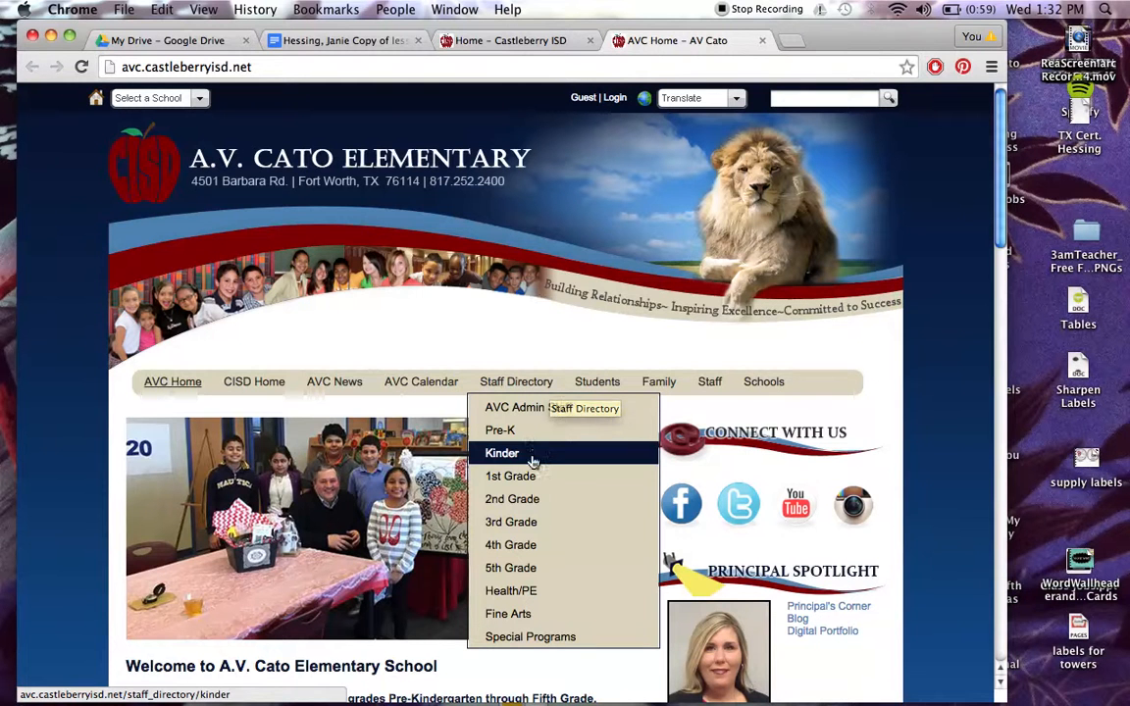
left_click(525, 510)
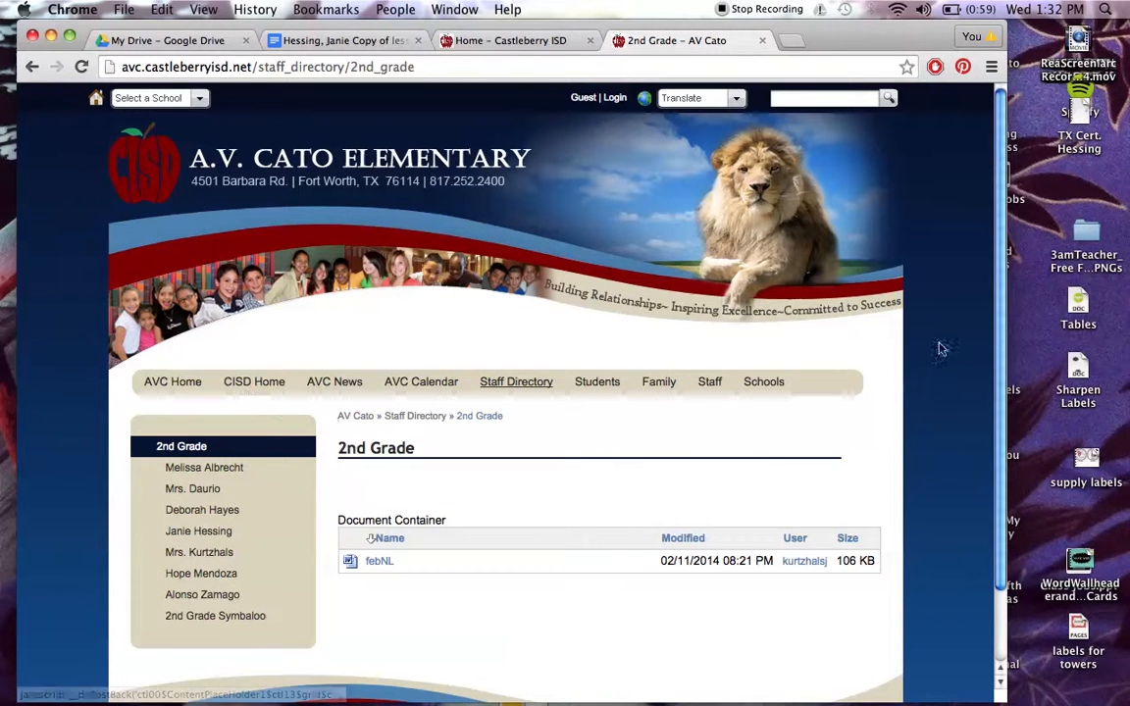
scroll(999, 405, "down", 2)
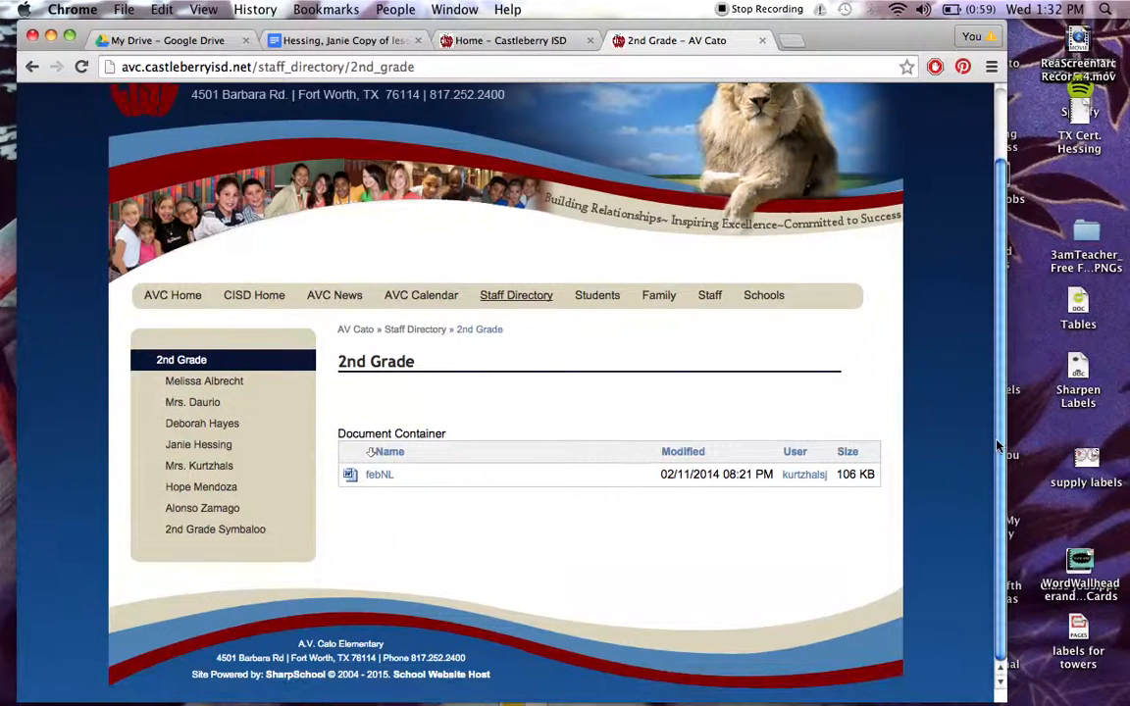
left_click(224, 535)
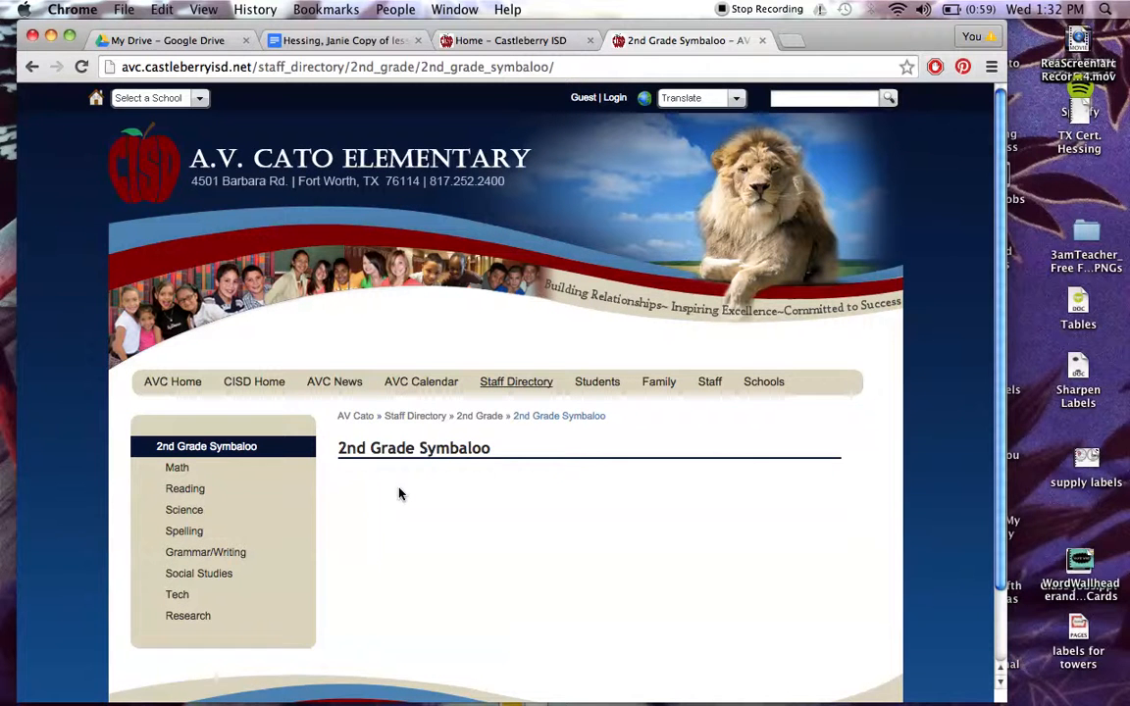
Open the Spelling webmix and launch the Toon Doo site from its tile.
left_click(220, 540)
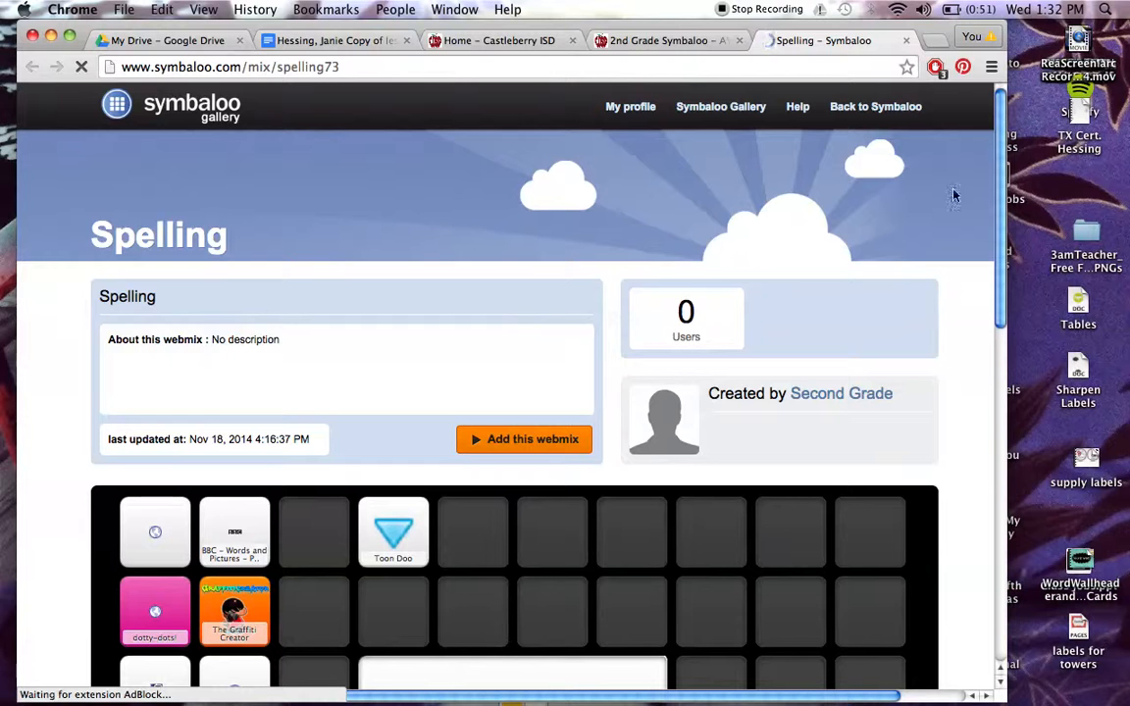
right_click(998, 219)
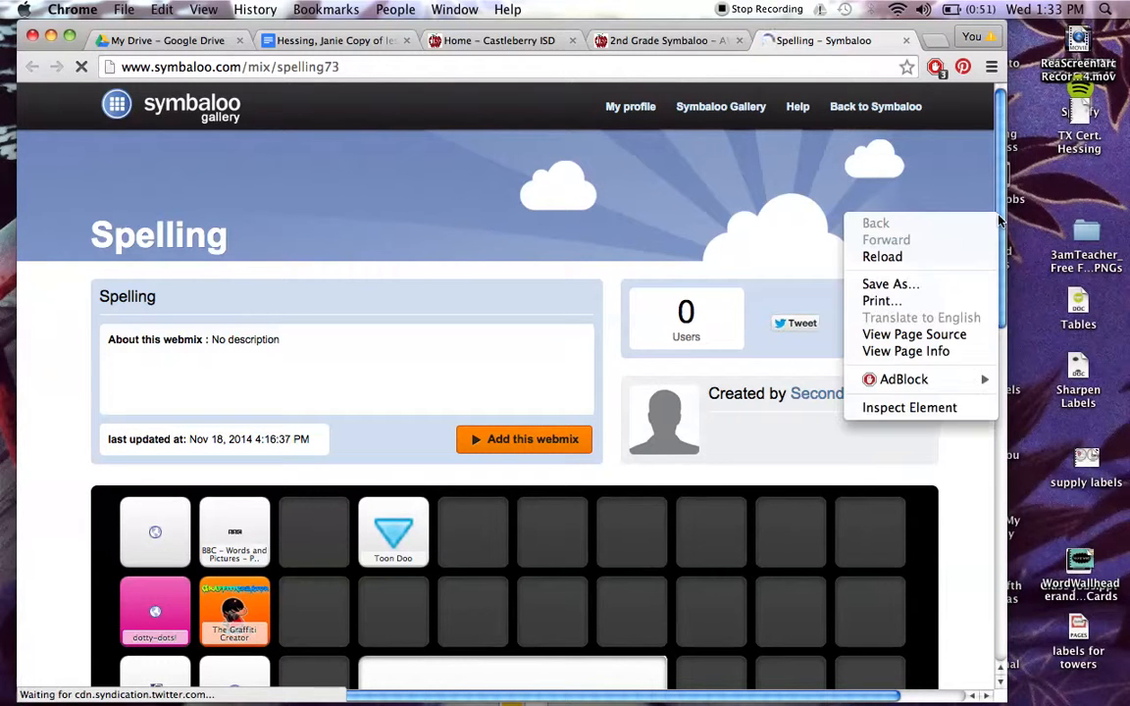
left_click(1001, 199)
left_click_drag(1001, 195, 1010, 310)
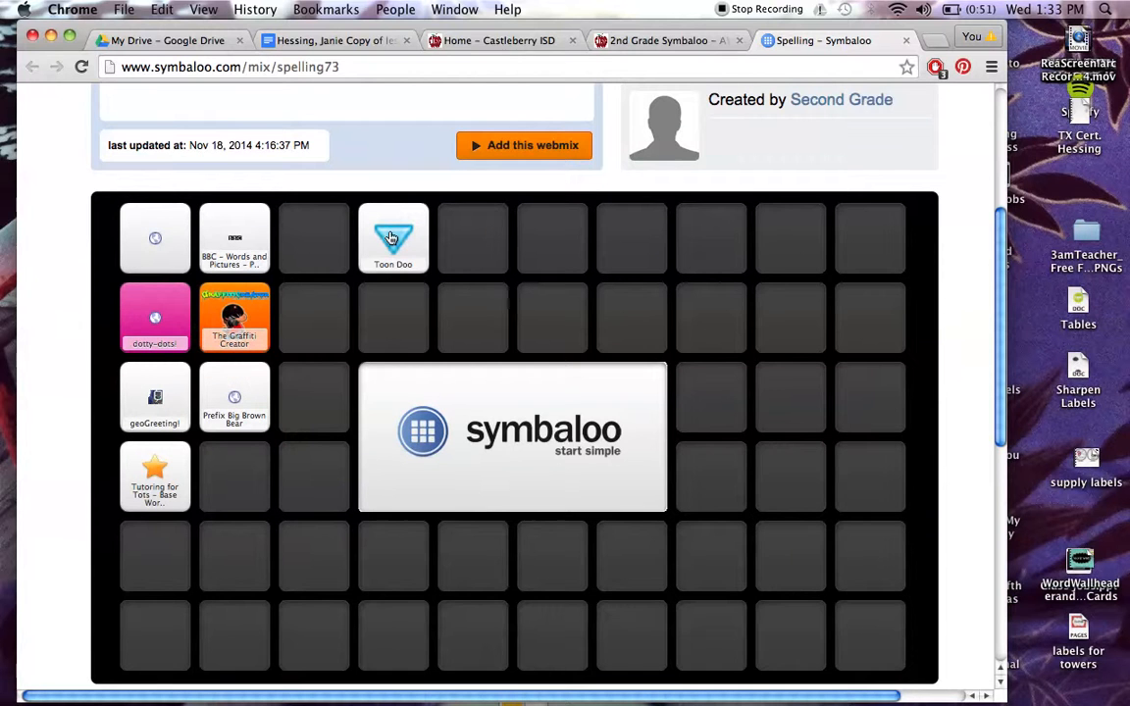
left_click(391, 238)
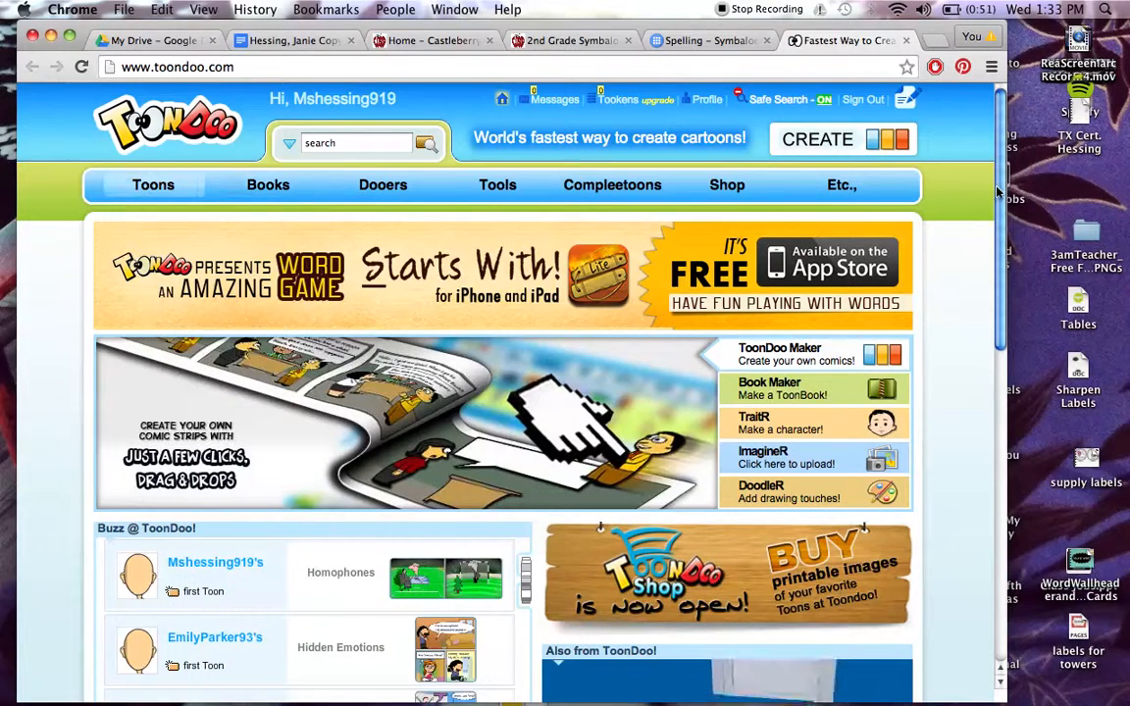
Start a new comic in ToonDoo Maker using the horizontal layout with two square panels.
mouse_move(1001, 198)
left_mouse_down()
mouse_move(1001, 245)
mouse_move(1003, 191)
left_mouse_up()
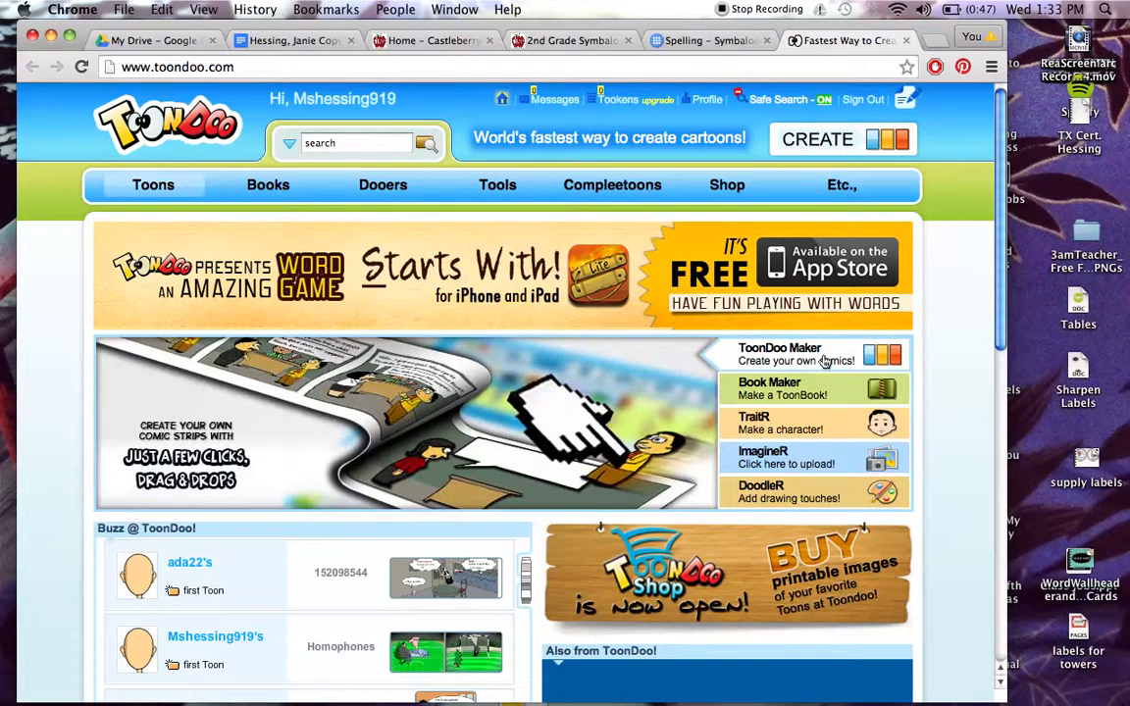
left_click(888, 355)
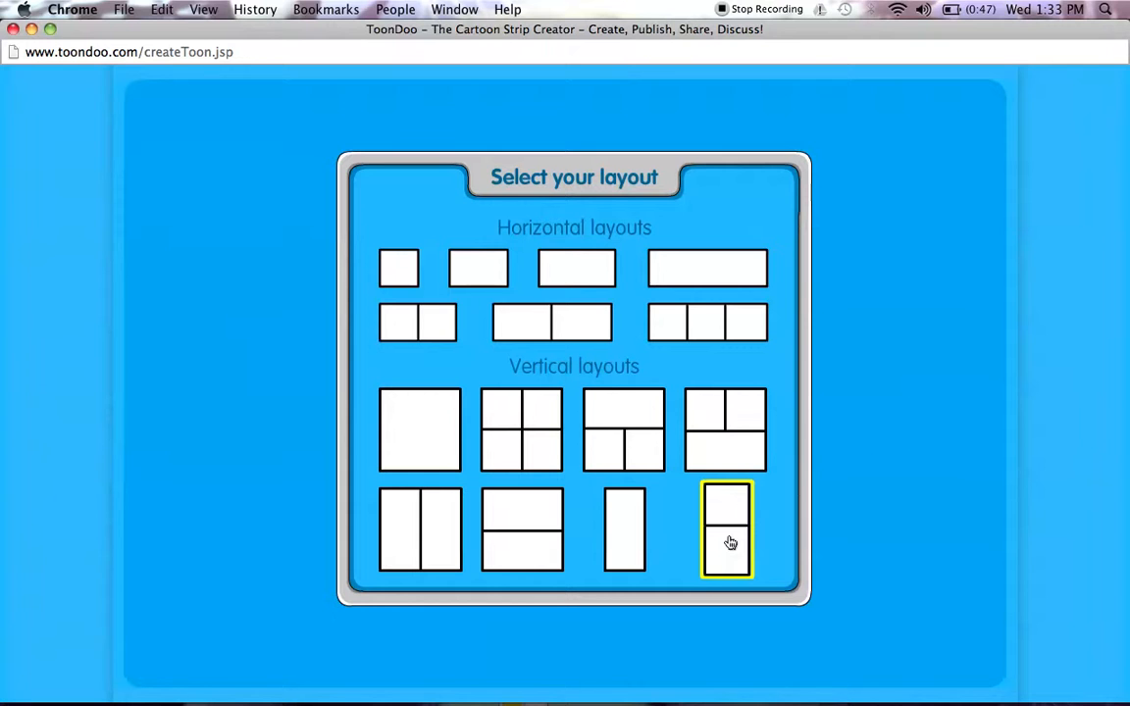
left_click(409, 325)
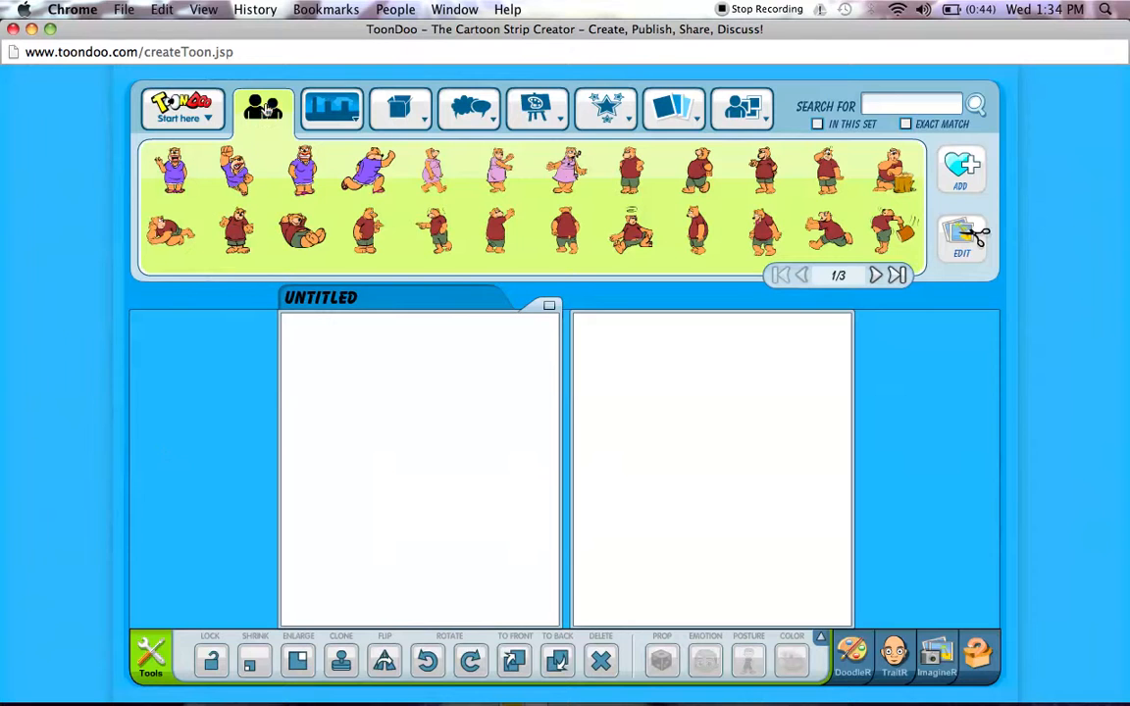
Place the yellow pizza slice character in the first panel and the orange-red pizza slice character in the second.
mouse_move(265, 111)
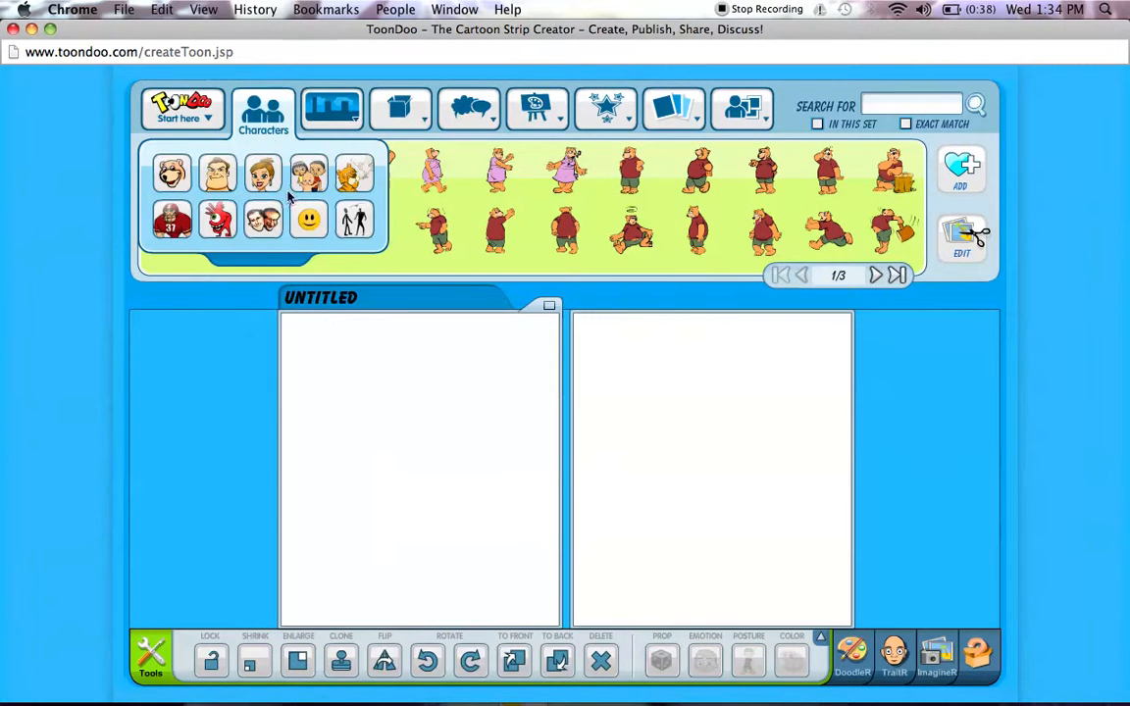
left_click(305, 227)
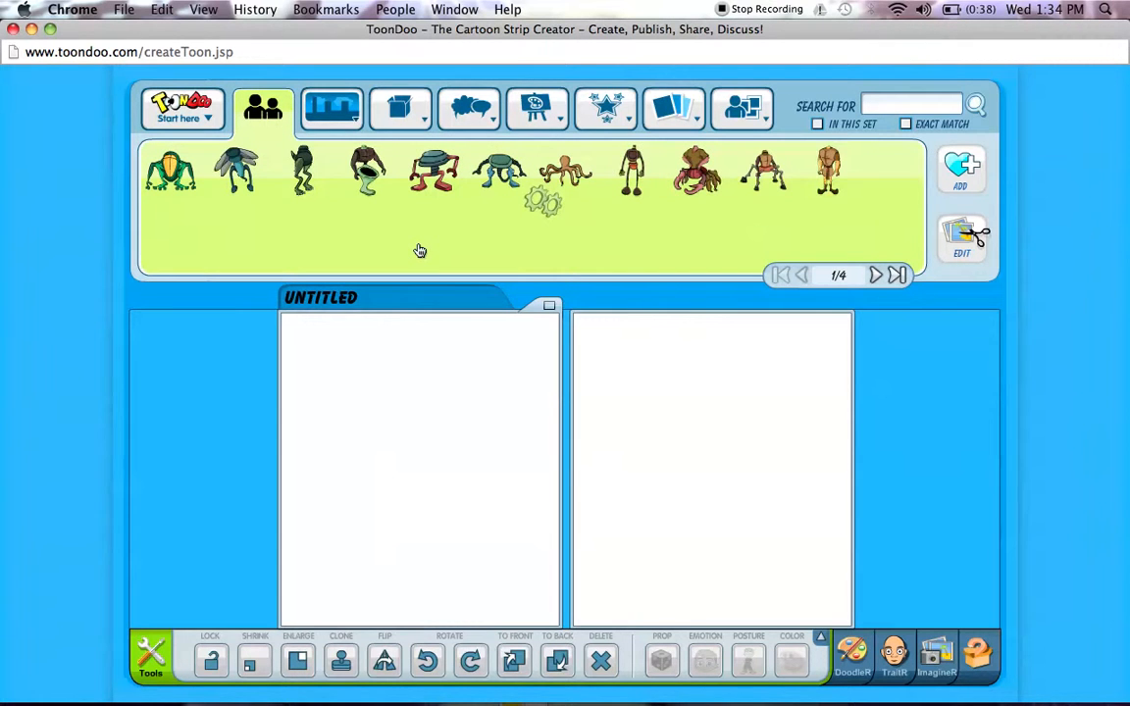
mouse_move(261, 119)
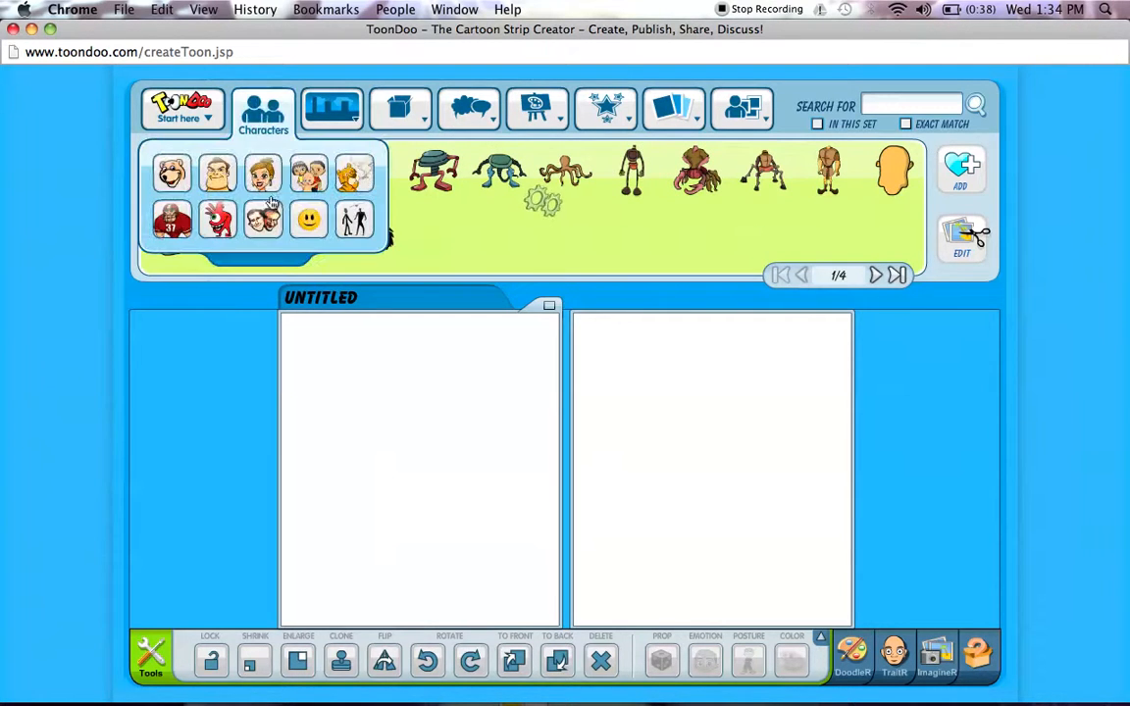
left_click(217, 221)
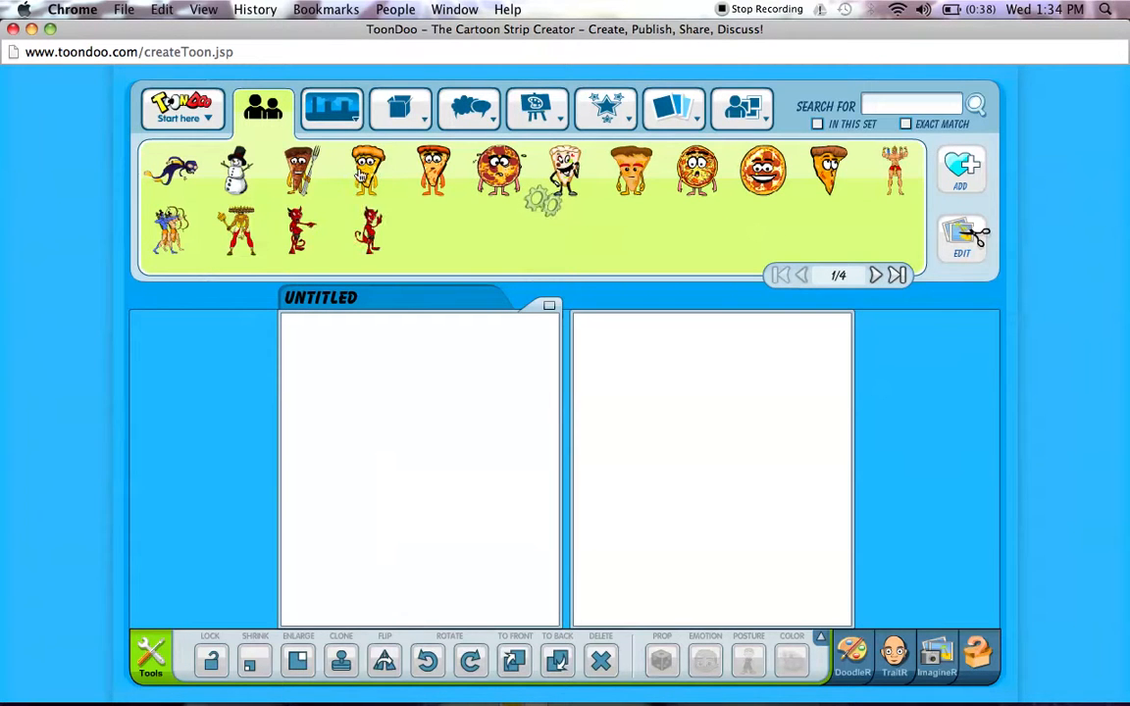
left_click_drag(361, 174, 417, 444)
left_click_drag(436, 167, 711, 444)
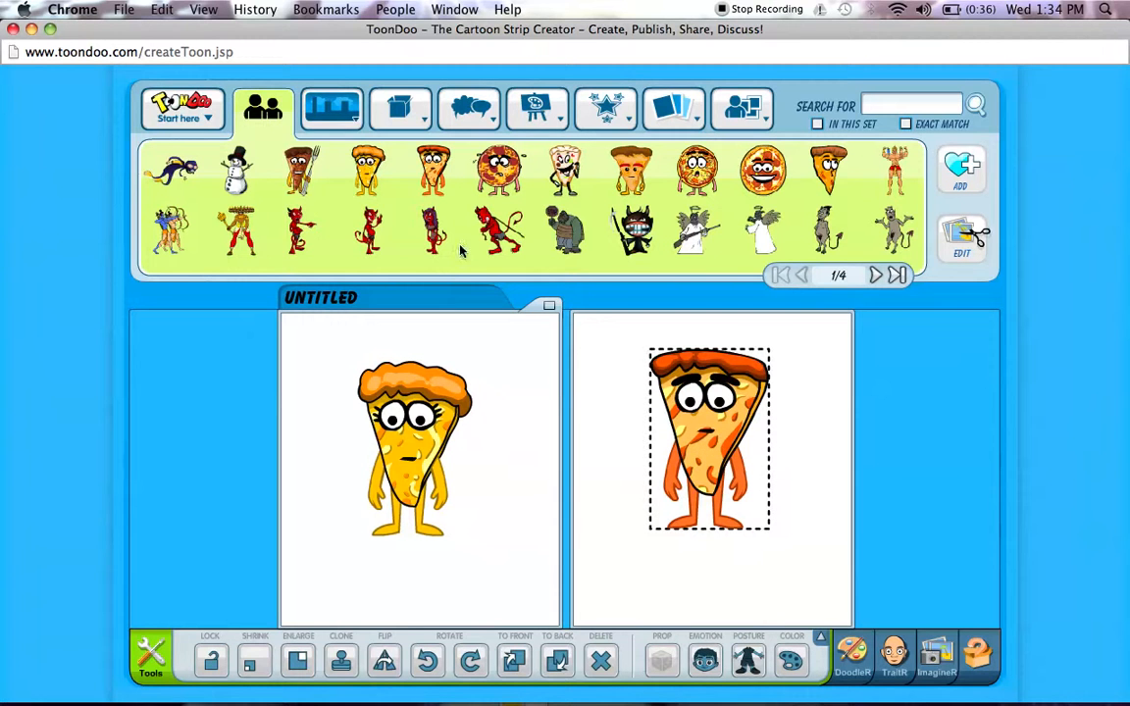
Apply the blue sea-like background to the first panel and the green soccer field background to the second.
left_click(326, 107)
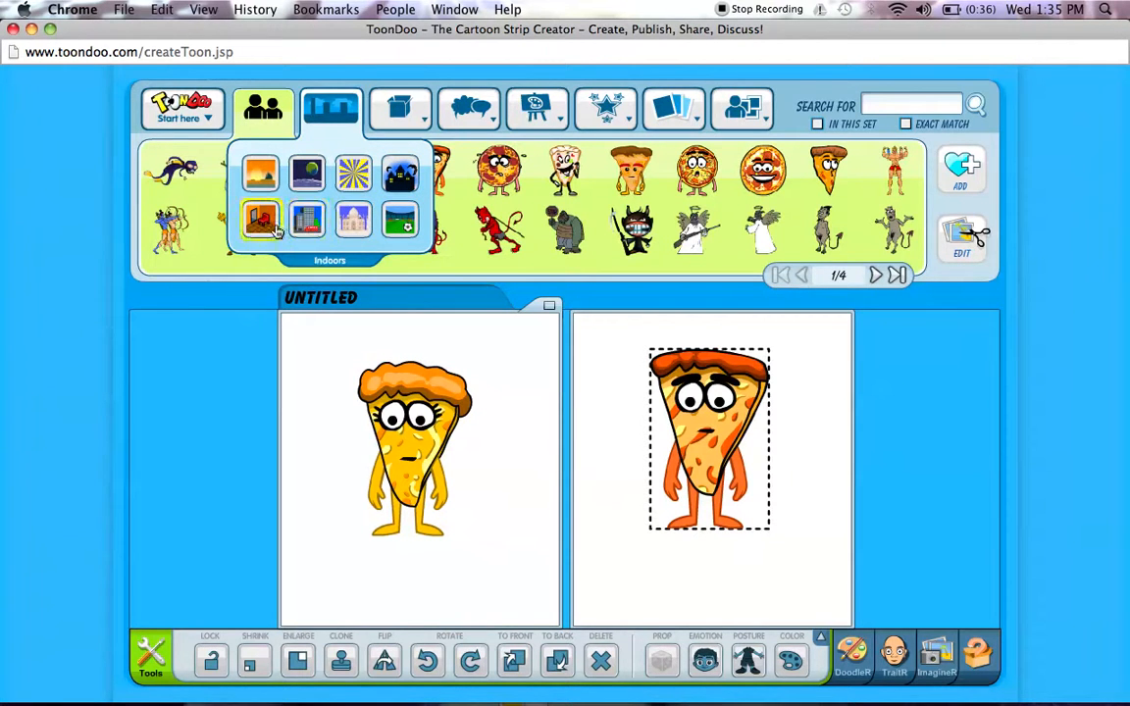
left_click(311, 177)
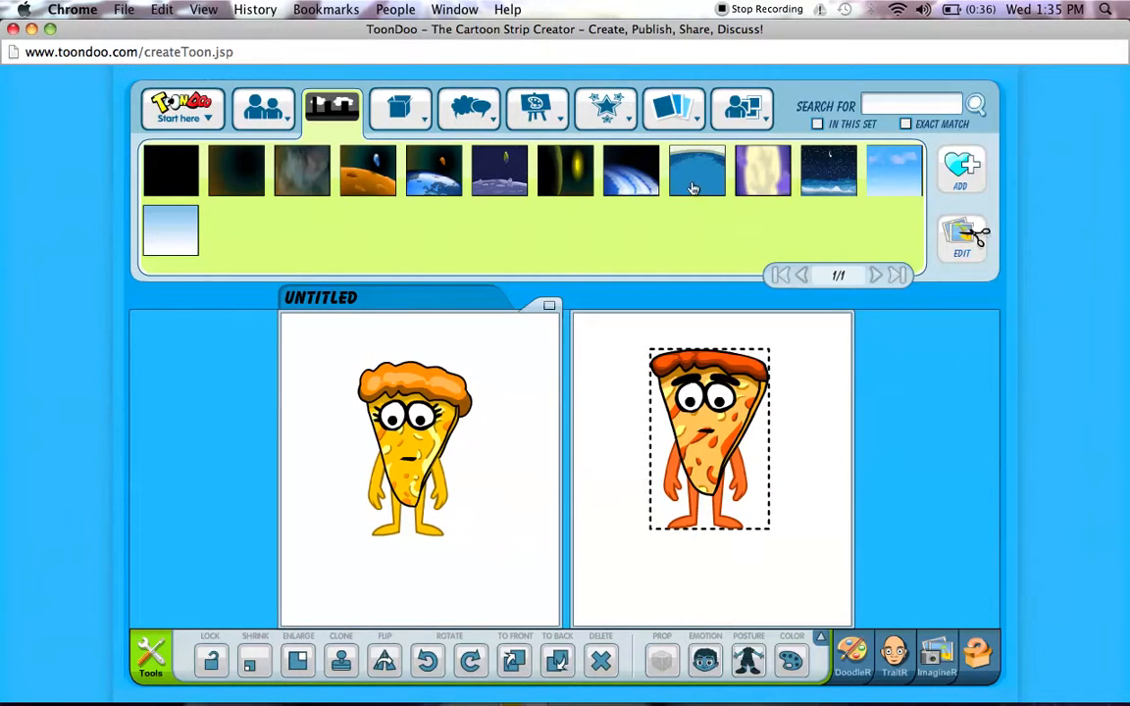
left_click_drag(692, 189, 400, 535)
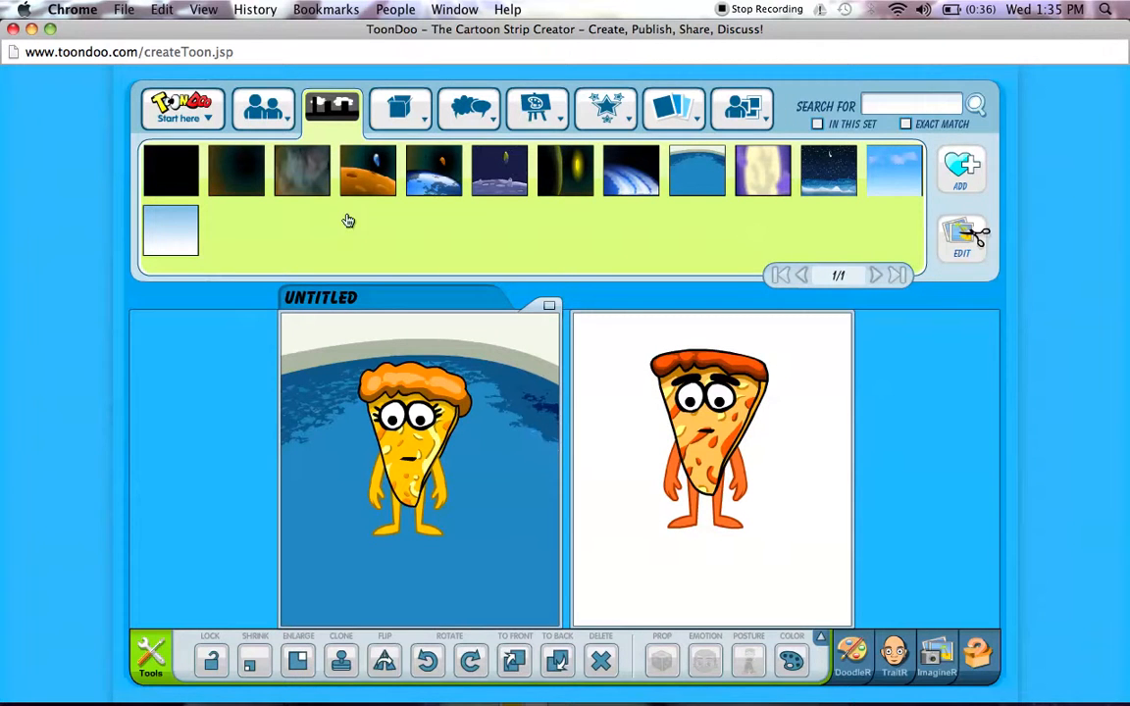
left_click(343, 108)
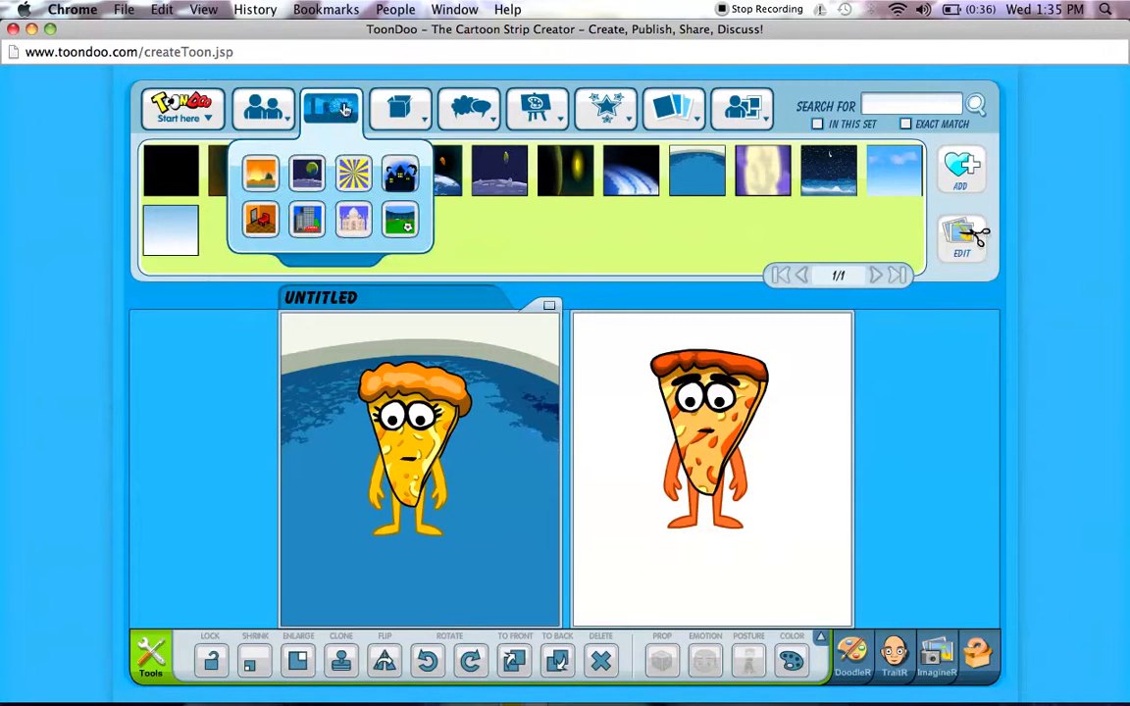
left_click(399, 220)
left_click_drag(304, 179, 693, 422)
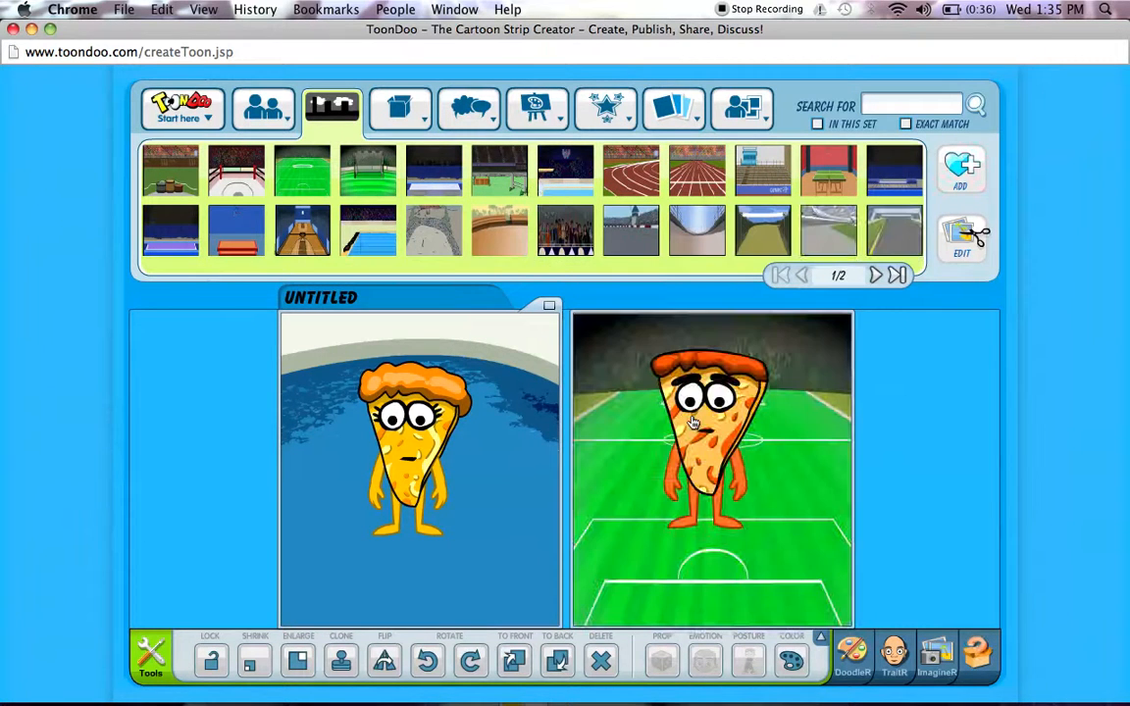
Add a spiky English text balloon below the first panel's pizza reading "THE PIZZA VISITS THE SEA." and fit it inside the panel.
mouse_move(400, 116)
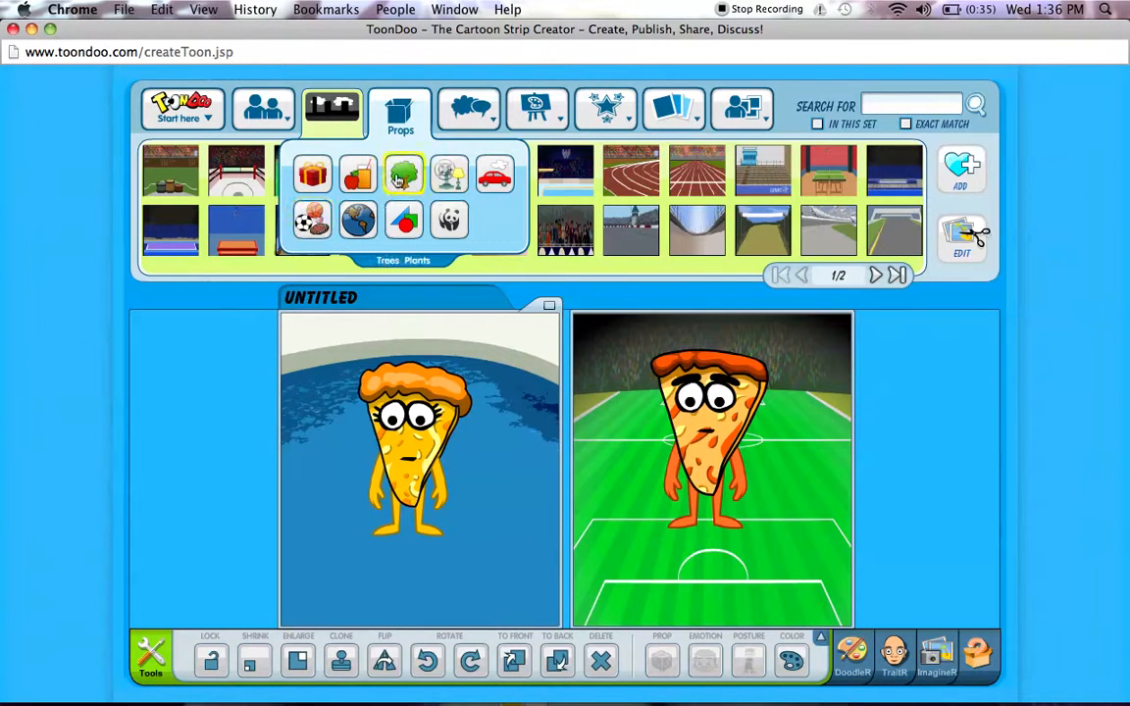
mouse_move(465, 123)
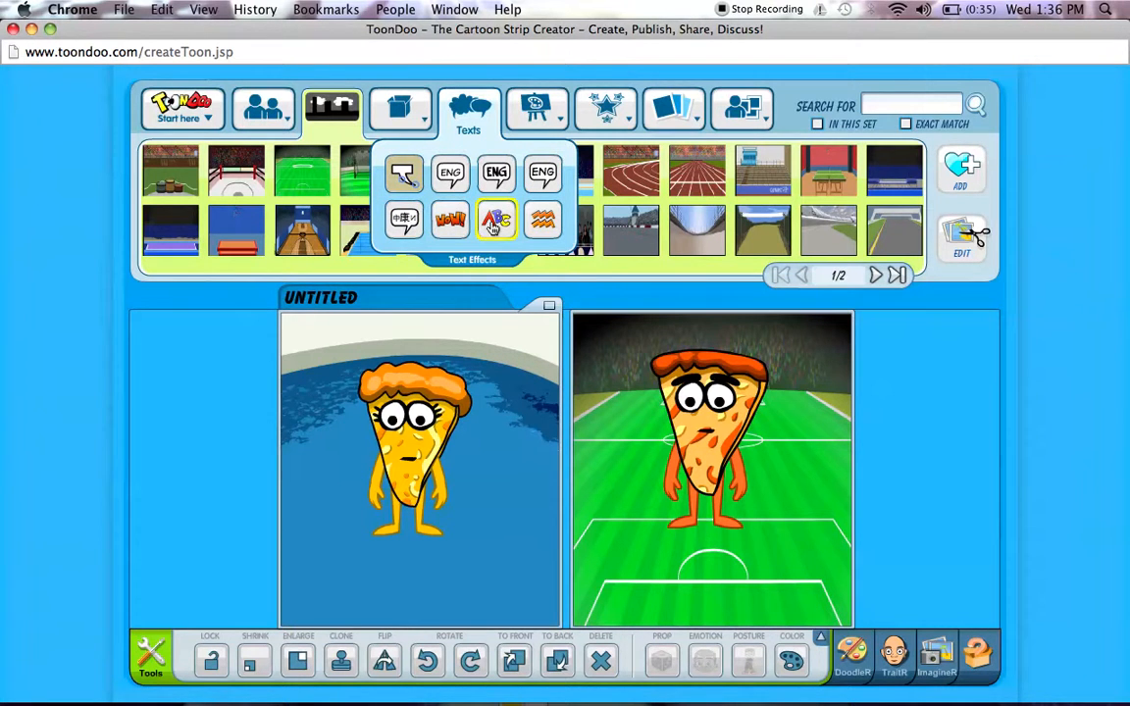
left_click(542, 177)
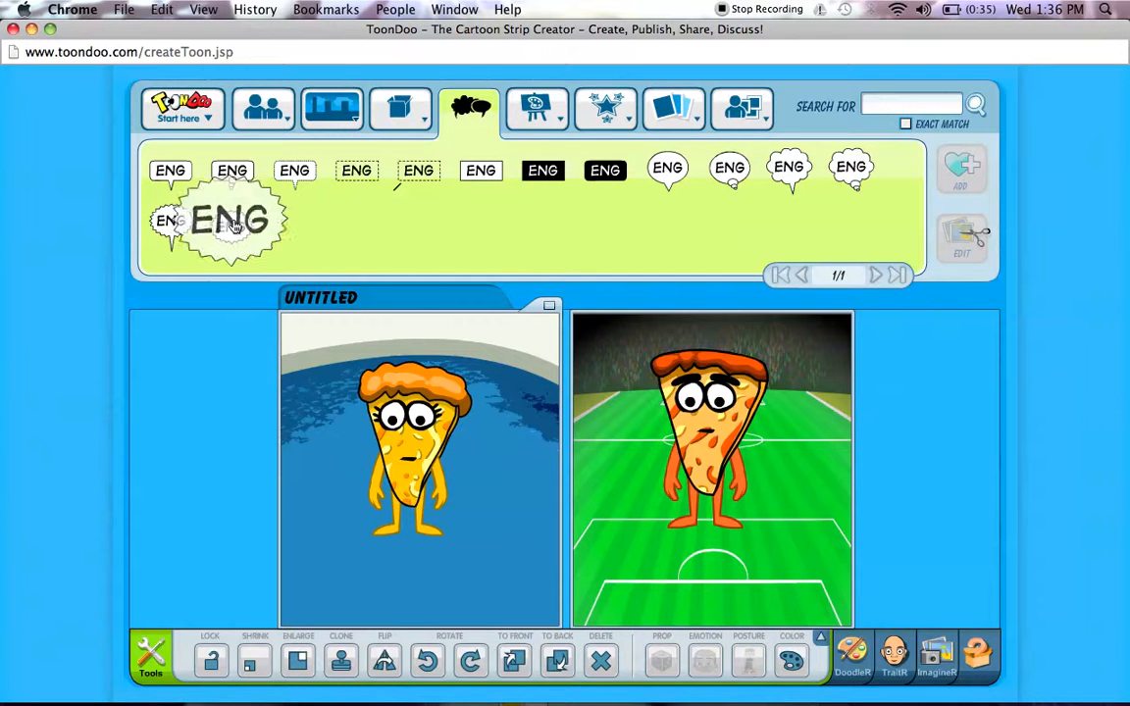
left_click_drag(258, 235, 400, 576)
double_click(400, 576)
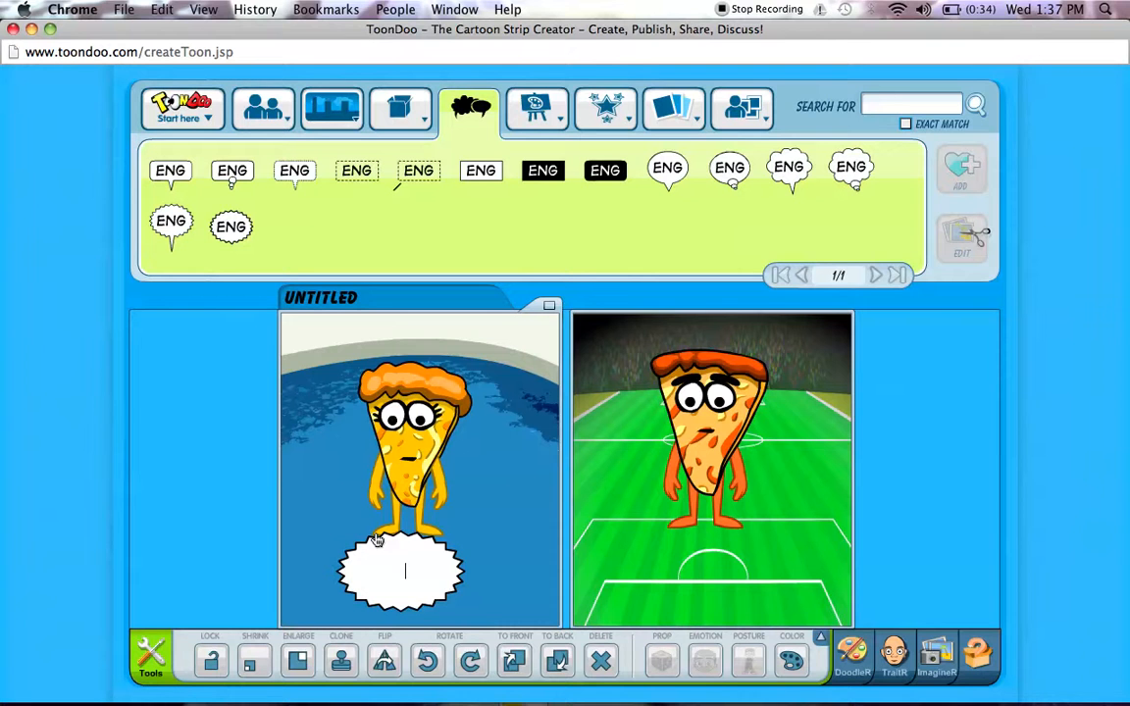
type("THE PI")
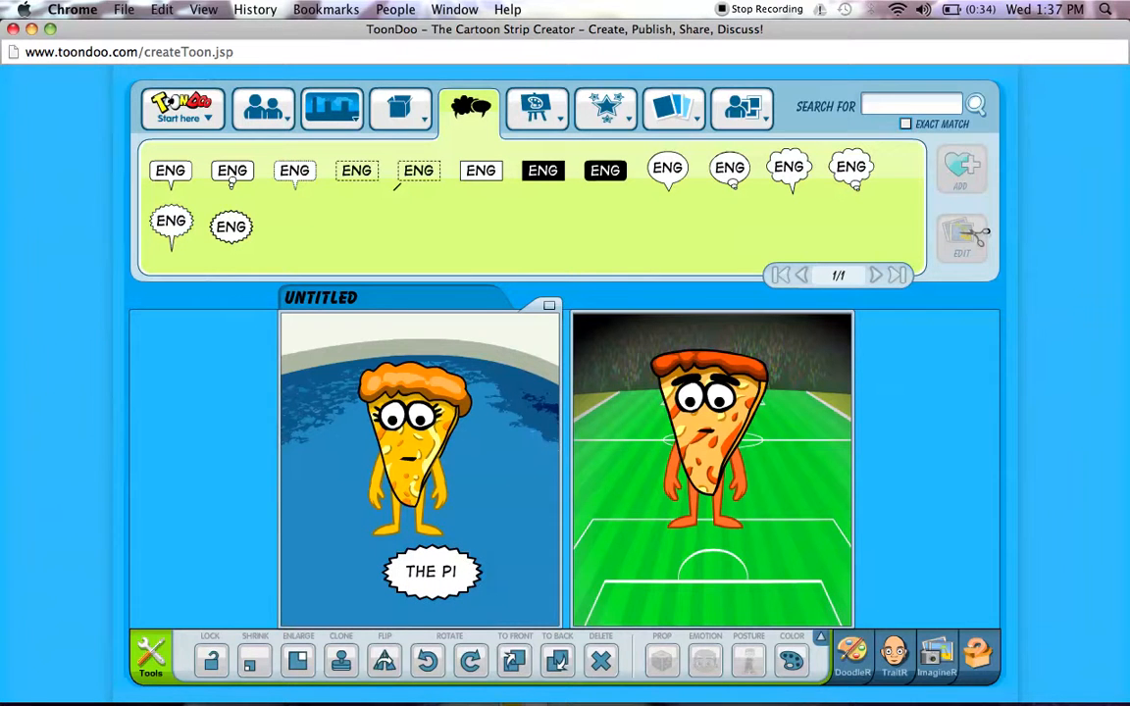
type("ZZA VISITS TH")
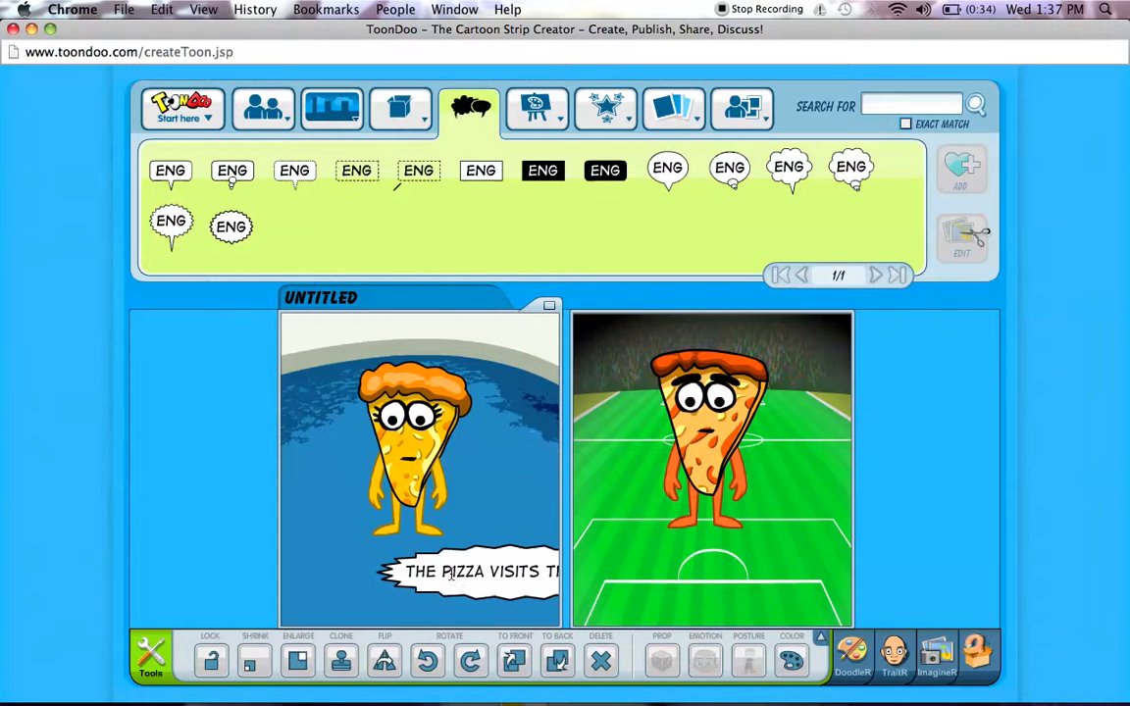
type("E SEA")
left_click_drag(371, 595, 353, 598)
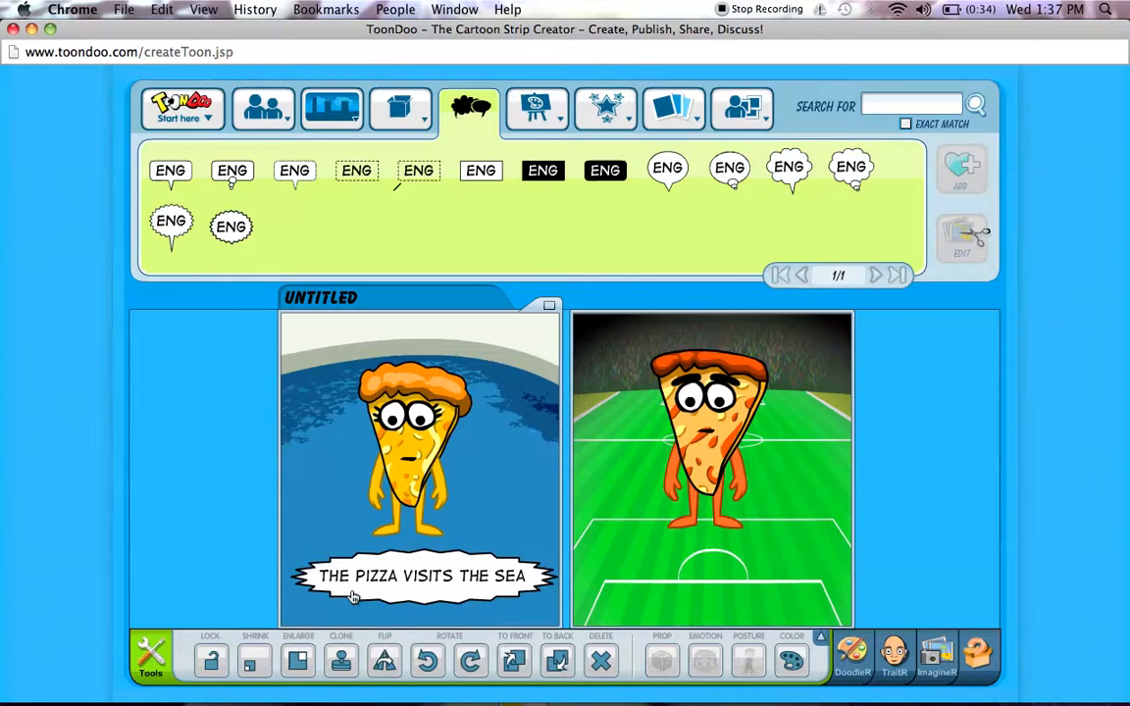
type(".")
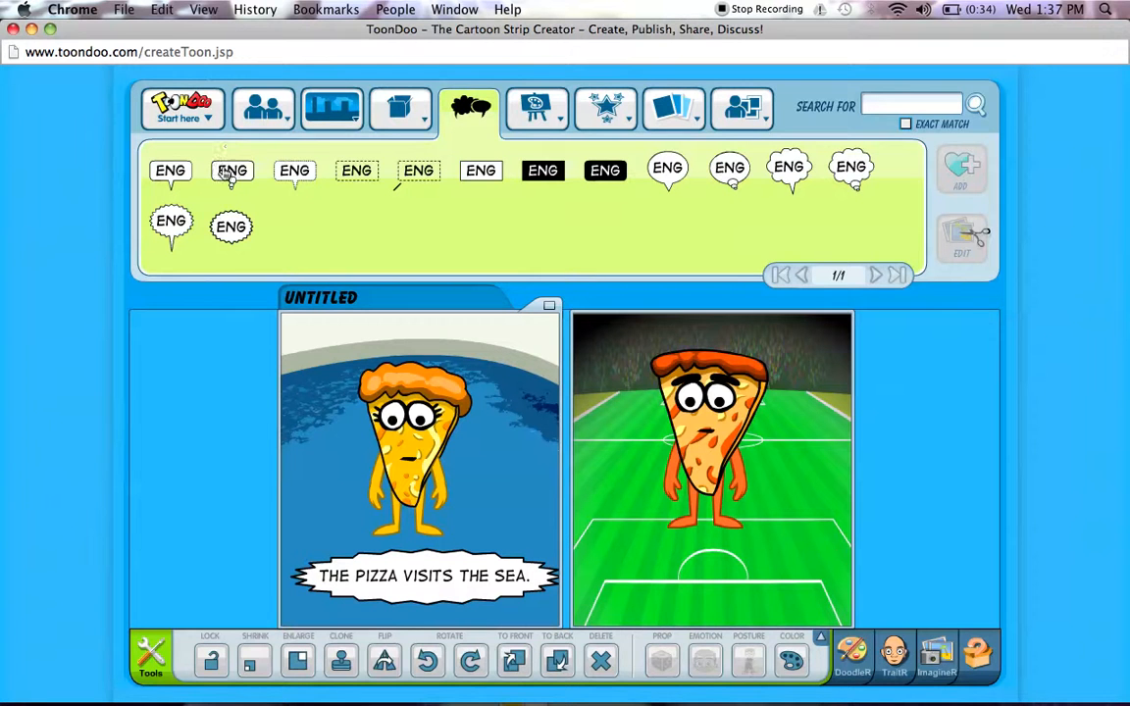
Add a spiky English text balloon below the second panel's pizza reading "THE PIZZA WOULD LIKE TO SEE SOME SPORTS".
mouse_move(263, 110)
left_click(231, 224)
left_click_drag(230, 227, 716, 565)
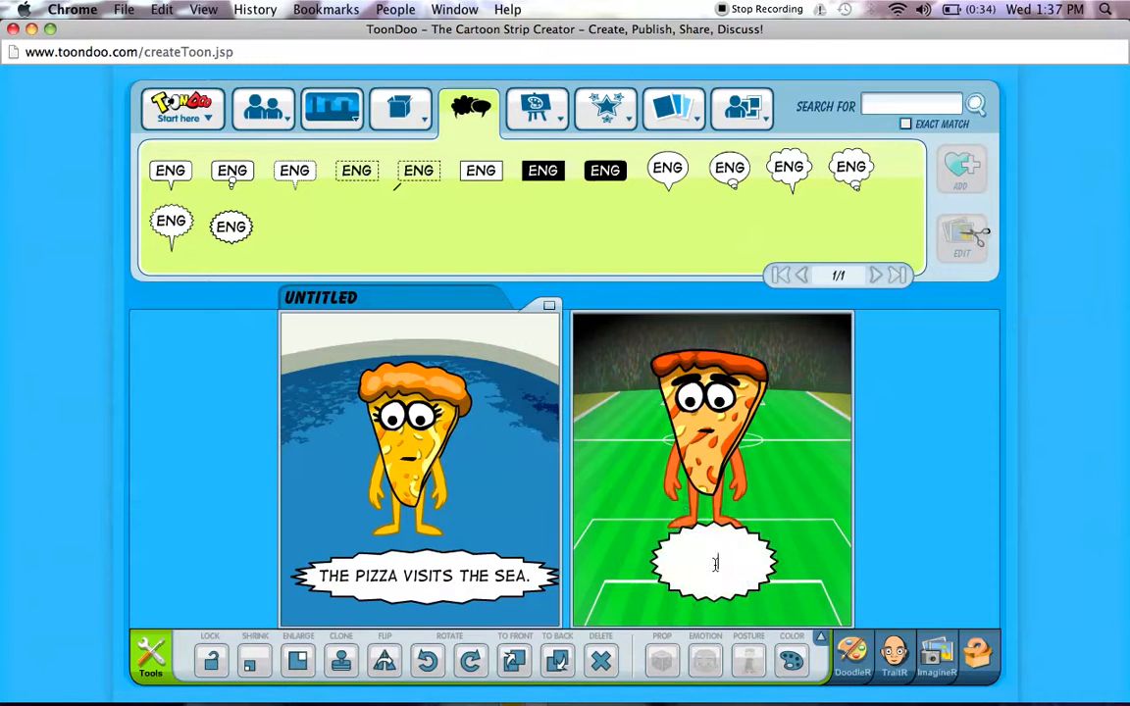
type("THE")
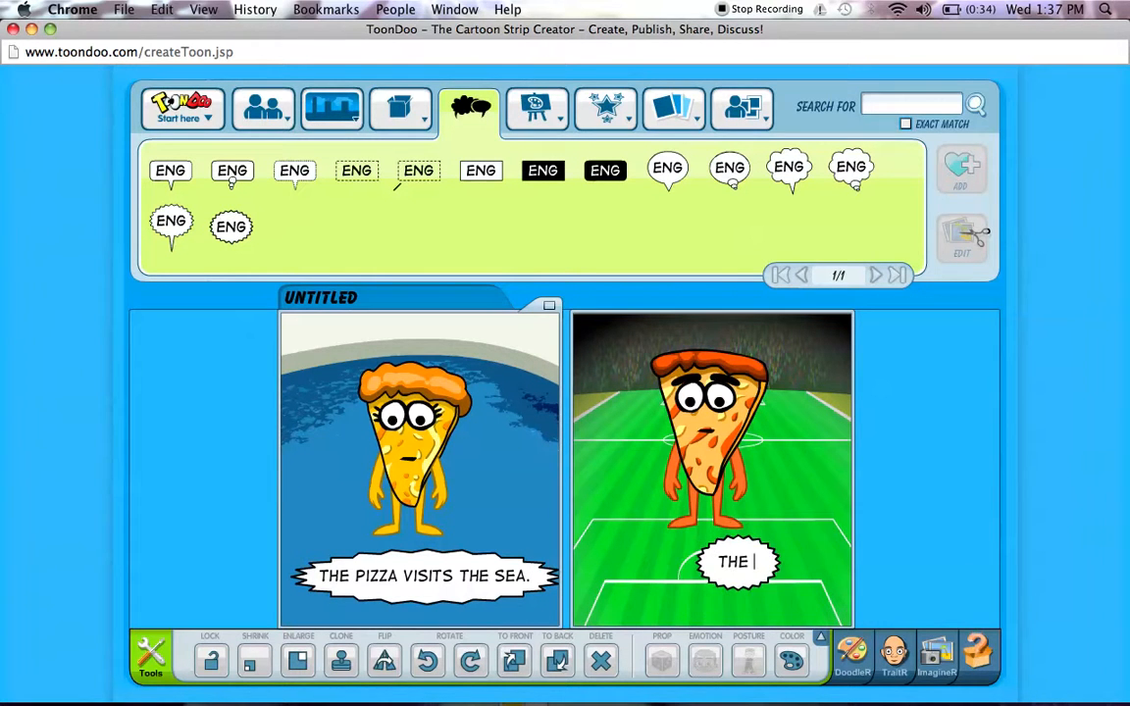
type(" PIZZ")
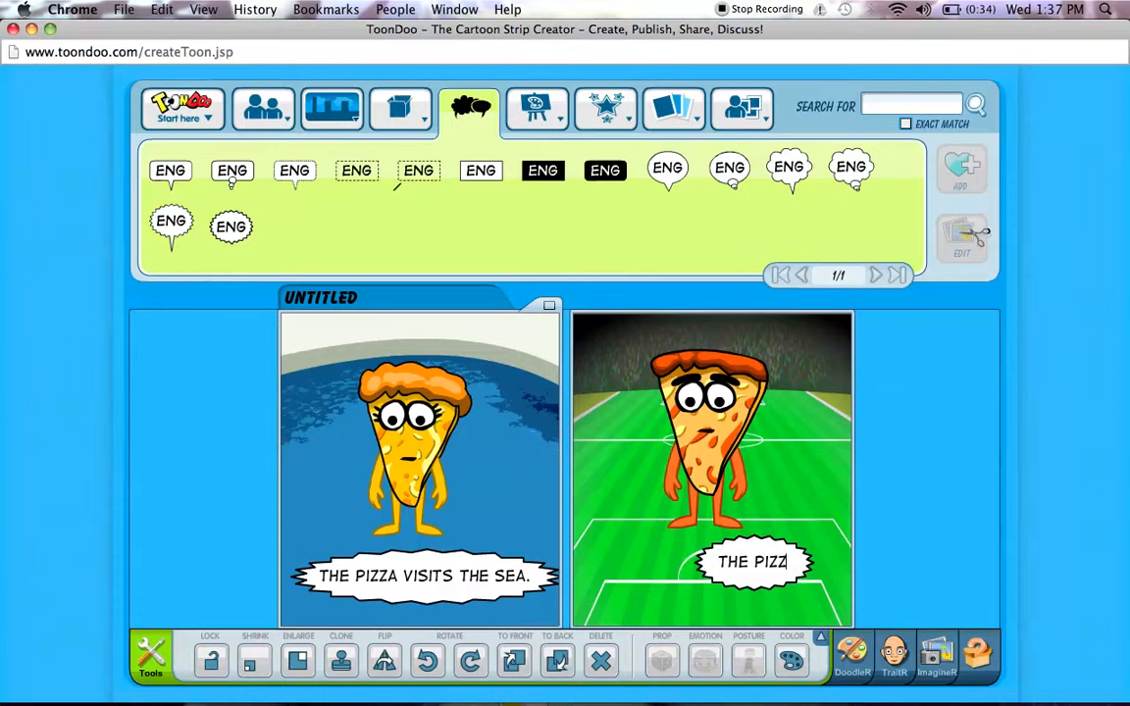
type("A WOULD")
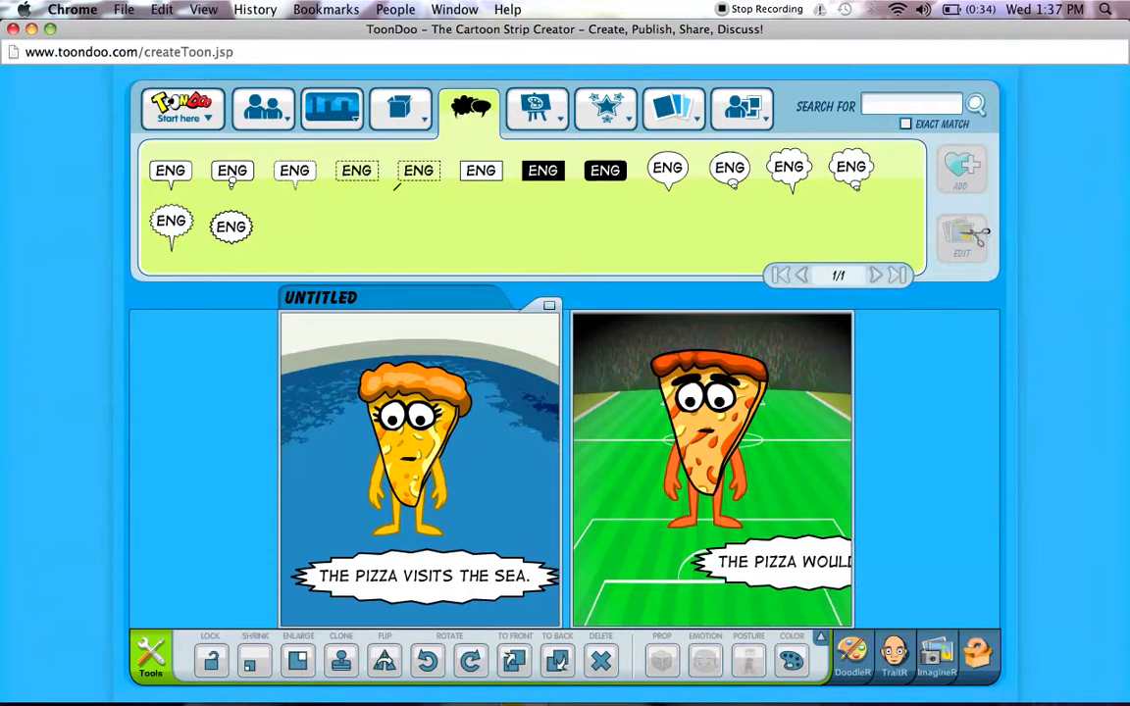
type(" LIKE")
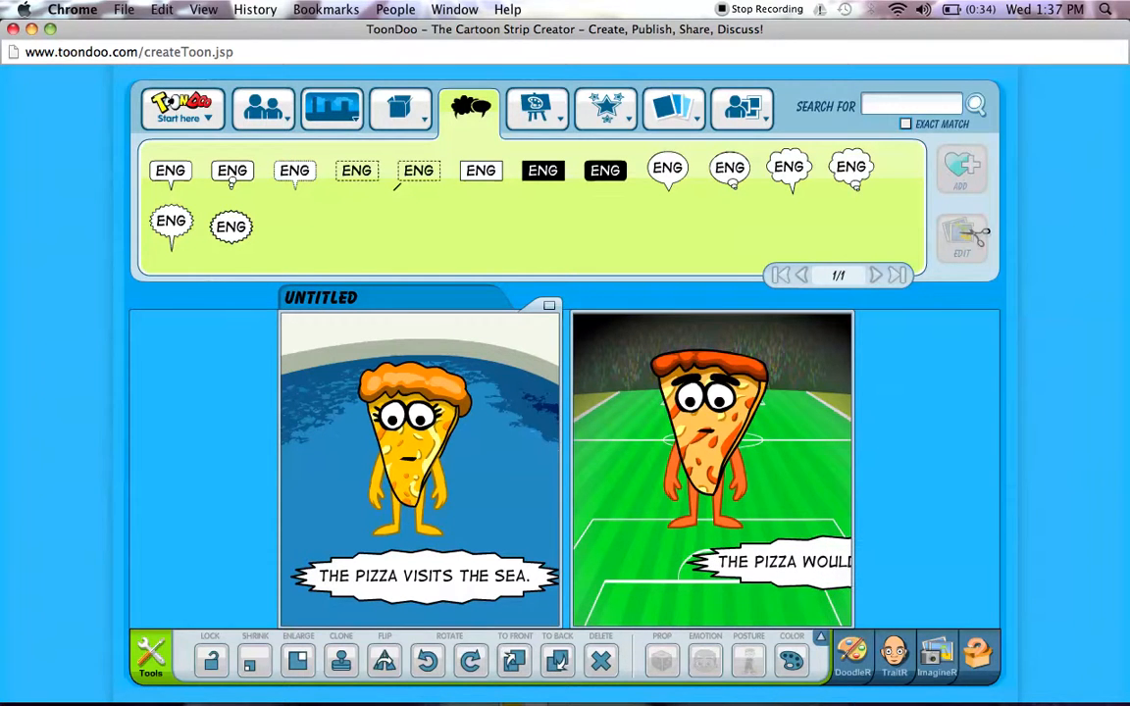
type(" TO")
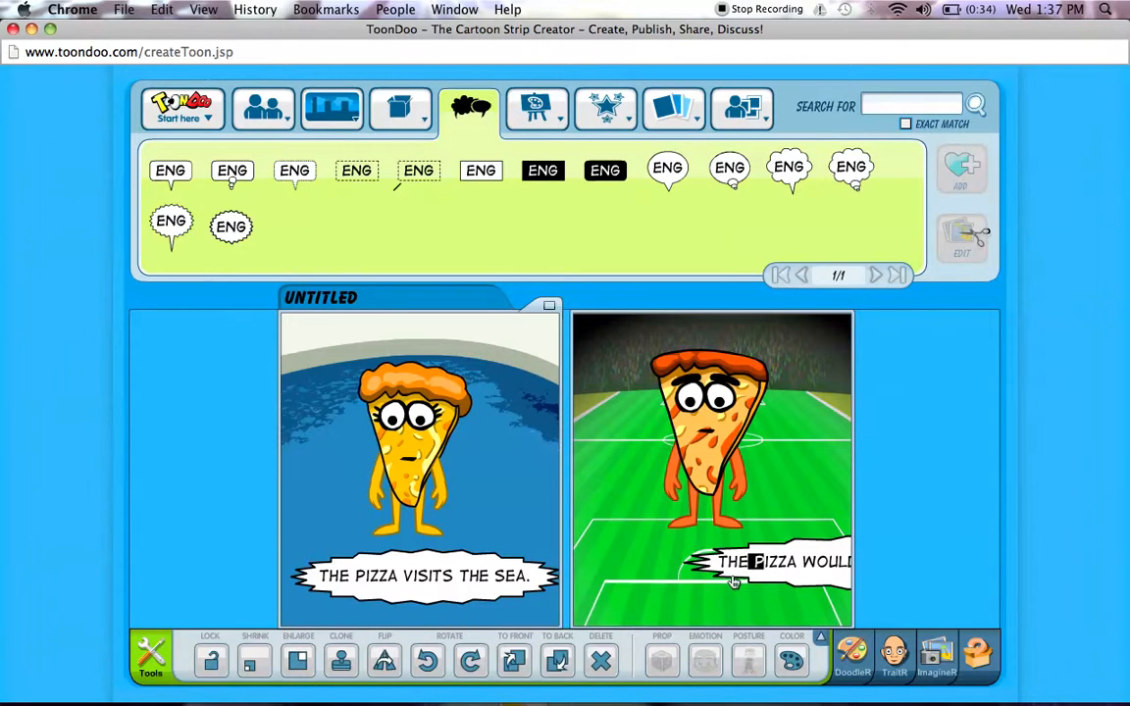
Move and shrink the second panel's text balloon until the whole caption fits inside the panel below the pizza.
left_click_drag(673, 591, 587, 575)
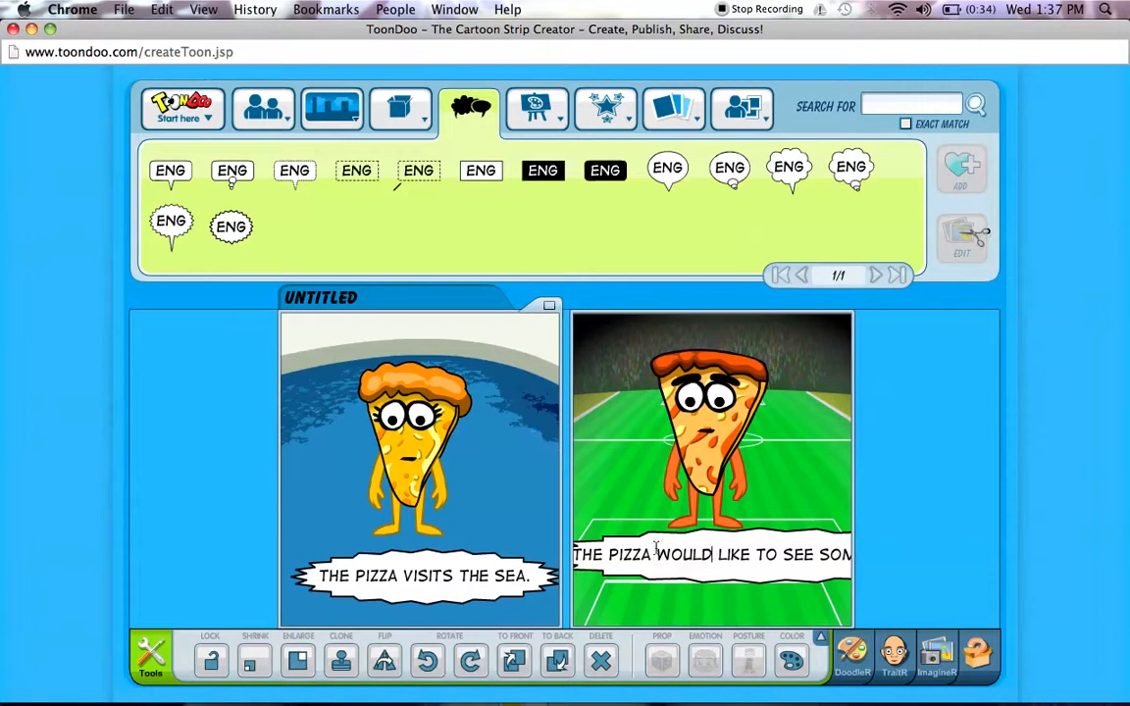
left_click_drag(577, 555, 777, 552)
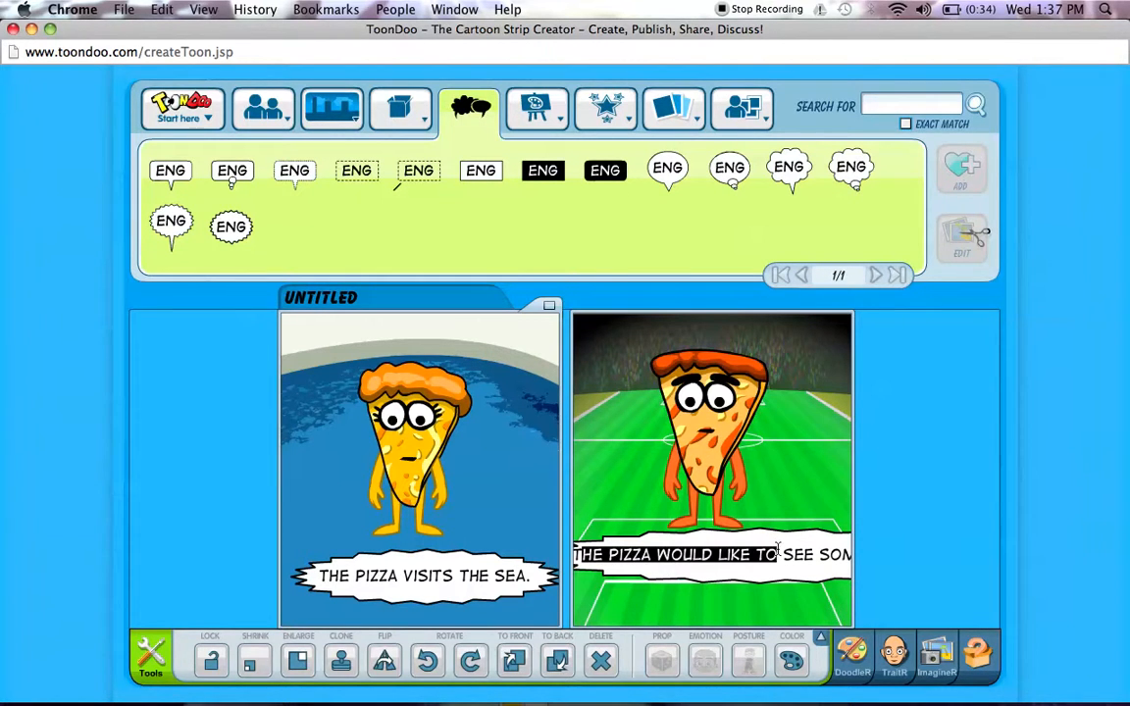
left_click(710, 555)
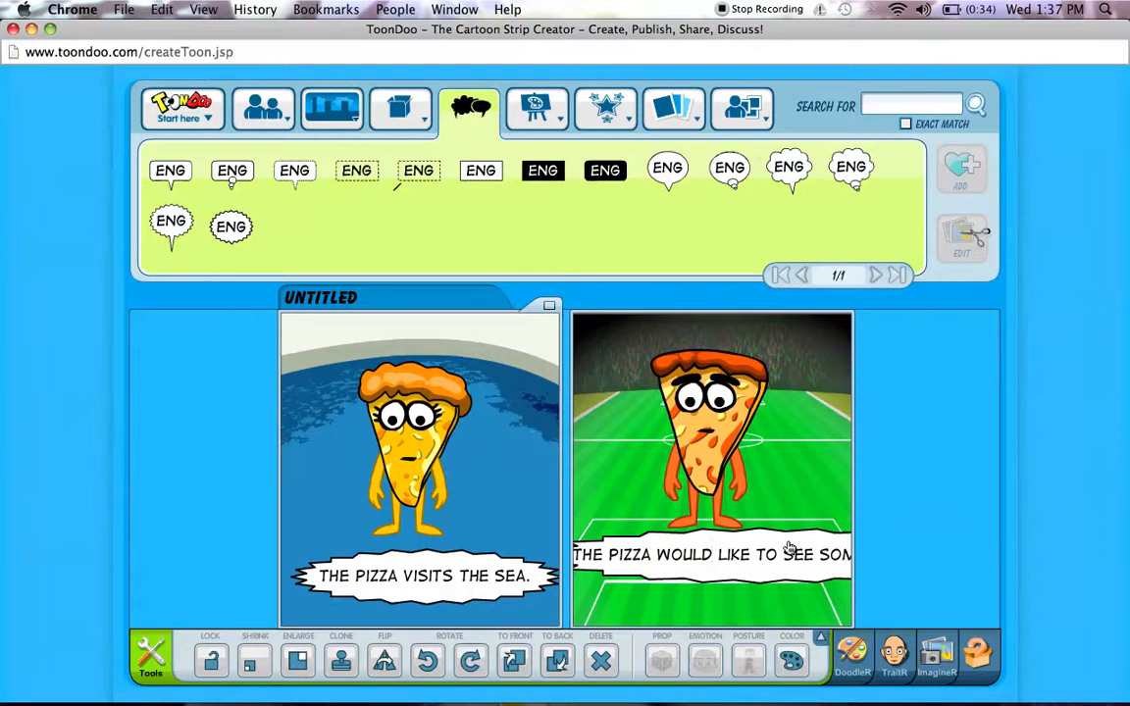
double_click(789, 556)
left_click_drag(577, 555, 887, 553)
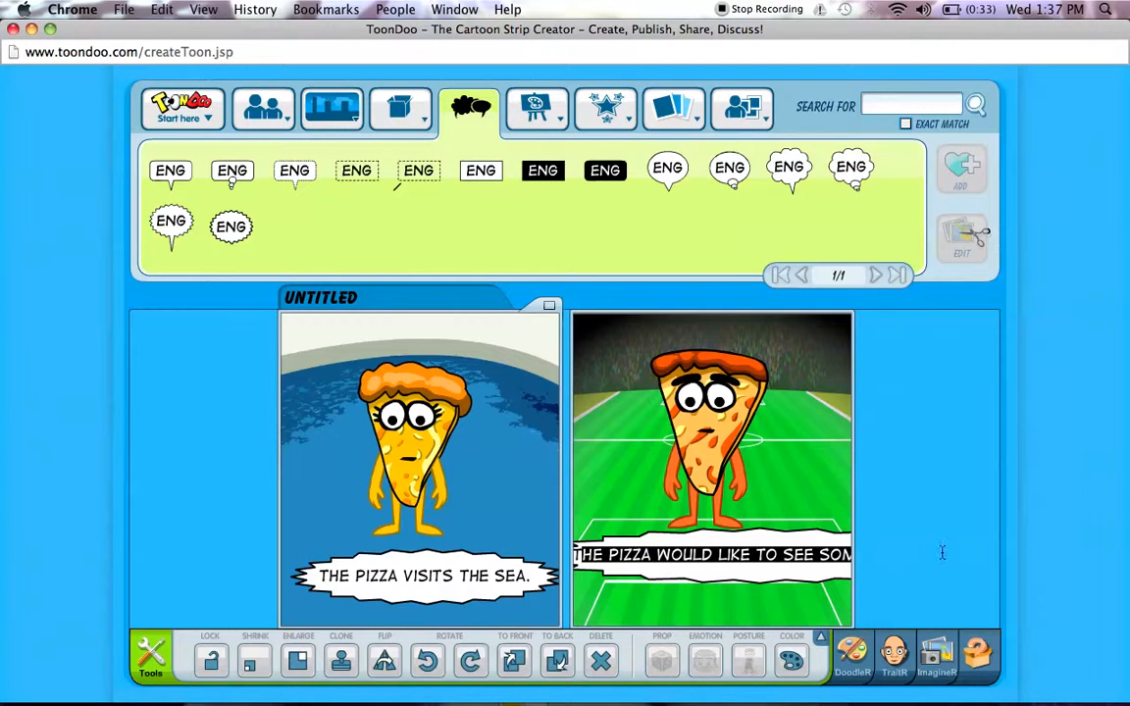
left_click(254, 667)
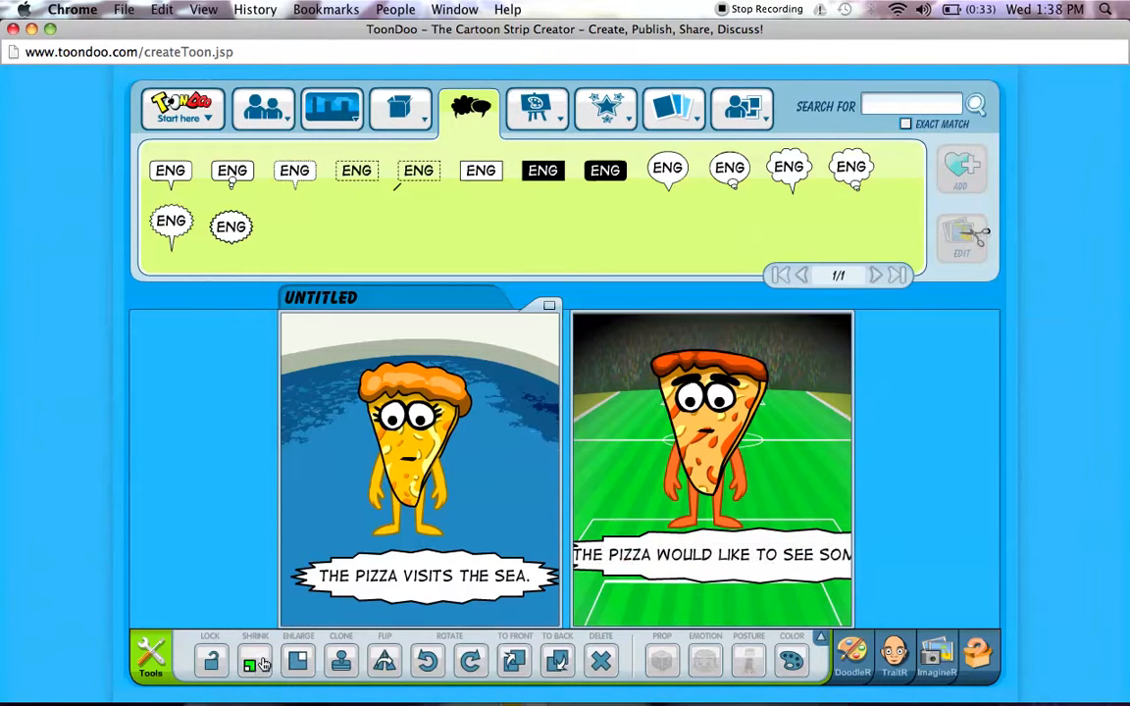
left_click(252, 668)
left_click(252, 668)
left_click(252, 668)
left_click(252, 668)
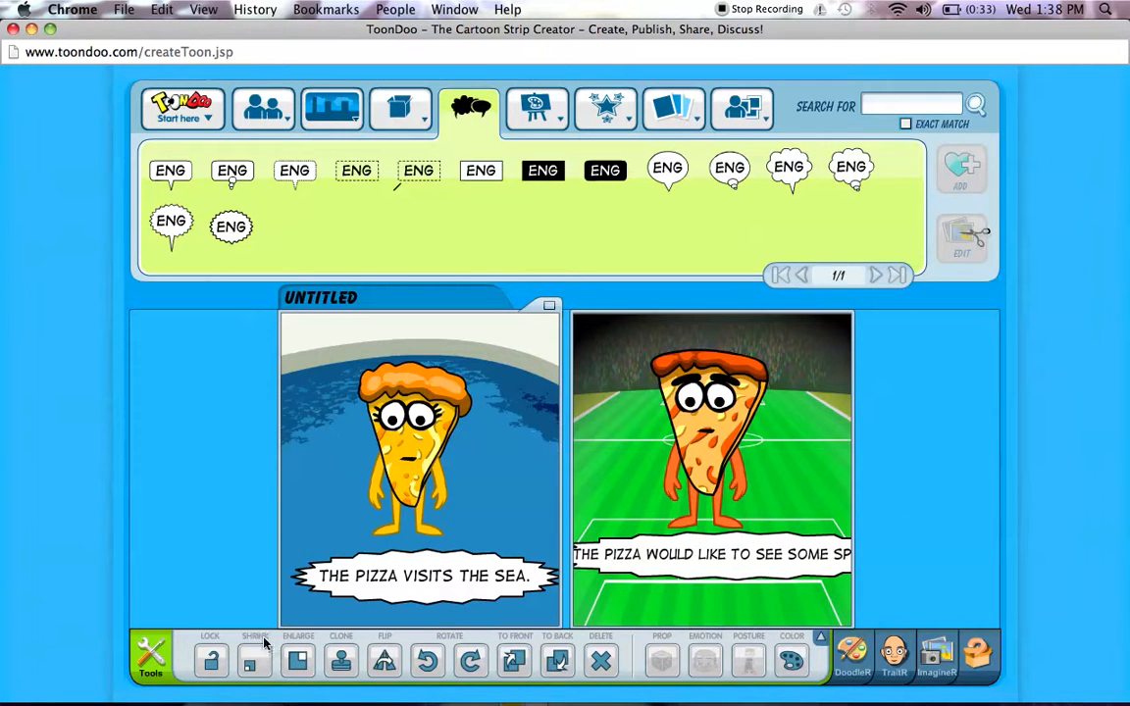
left_click(251, 668)
left_click(252, 668)
left_click(251, 668)
left_click(251, 668)
left_click(251, 668)
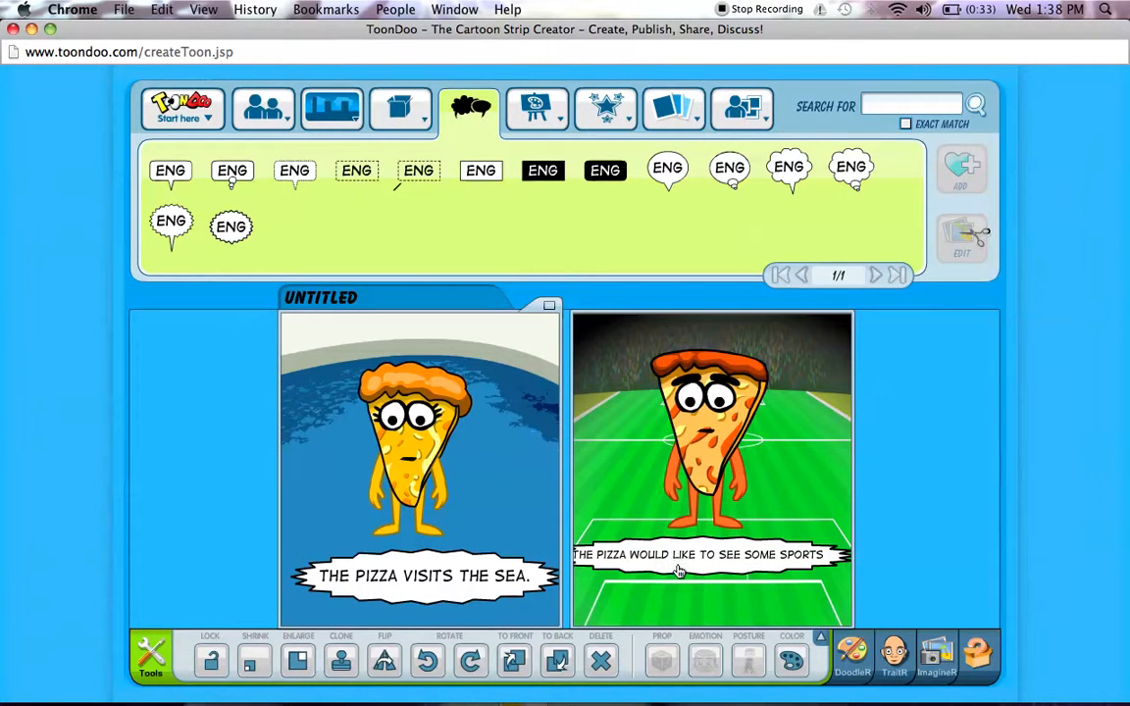
left_click_drag(677, 571, 693, 577)
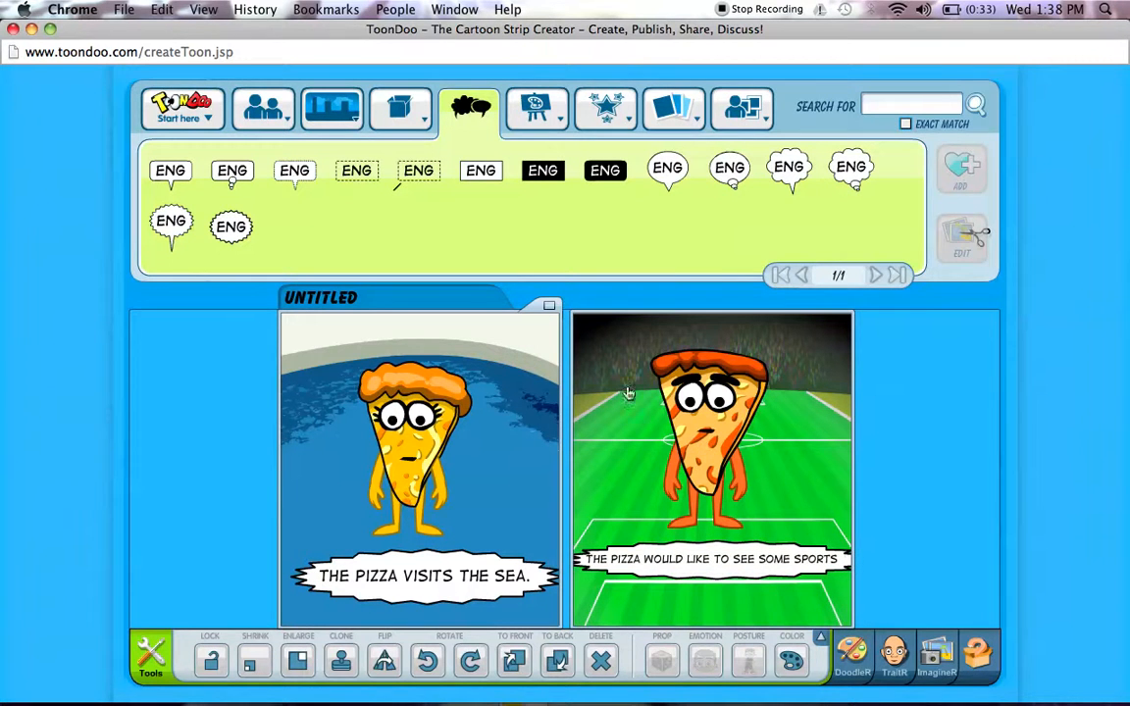
Browse the text, special and Open Clipart categories and display the people clipart set.
left_click(473, 102)
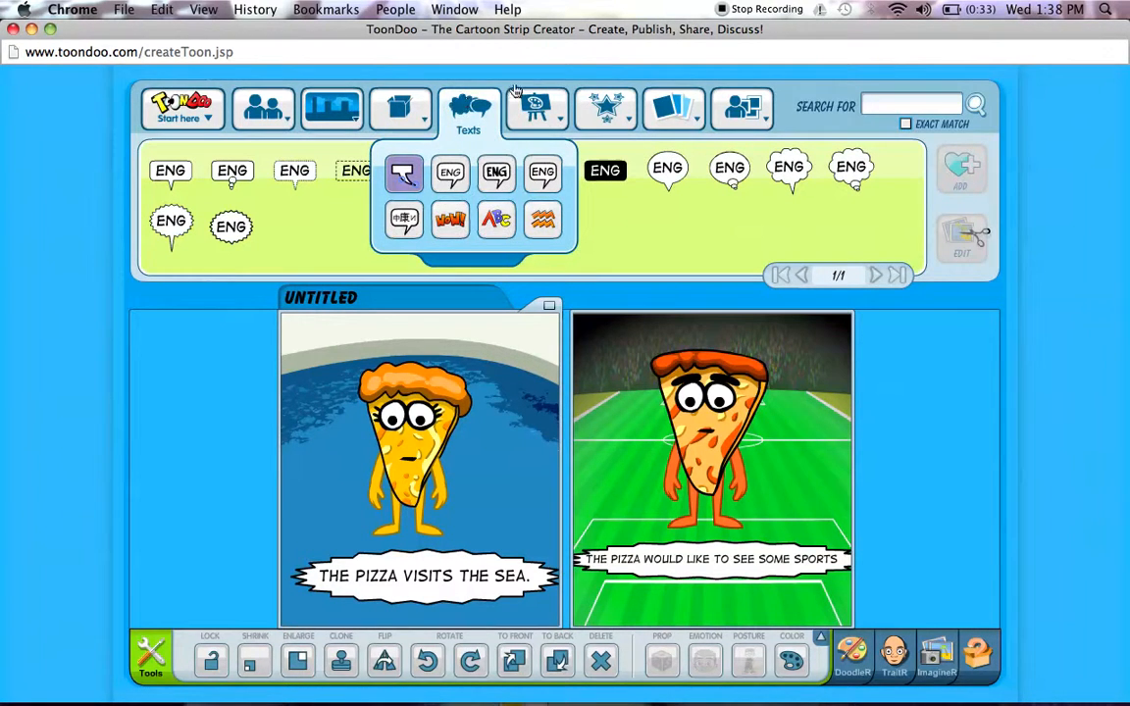
left_click(534, 104)
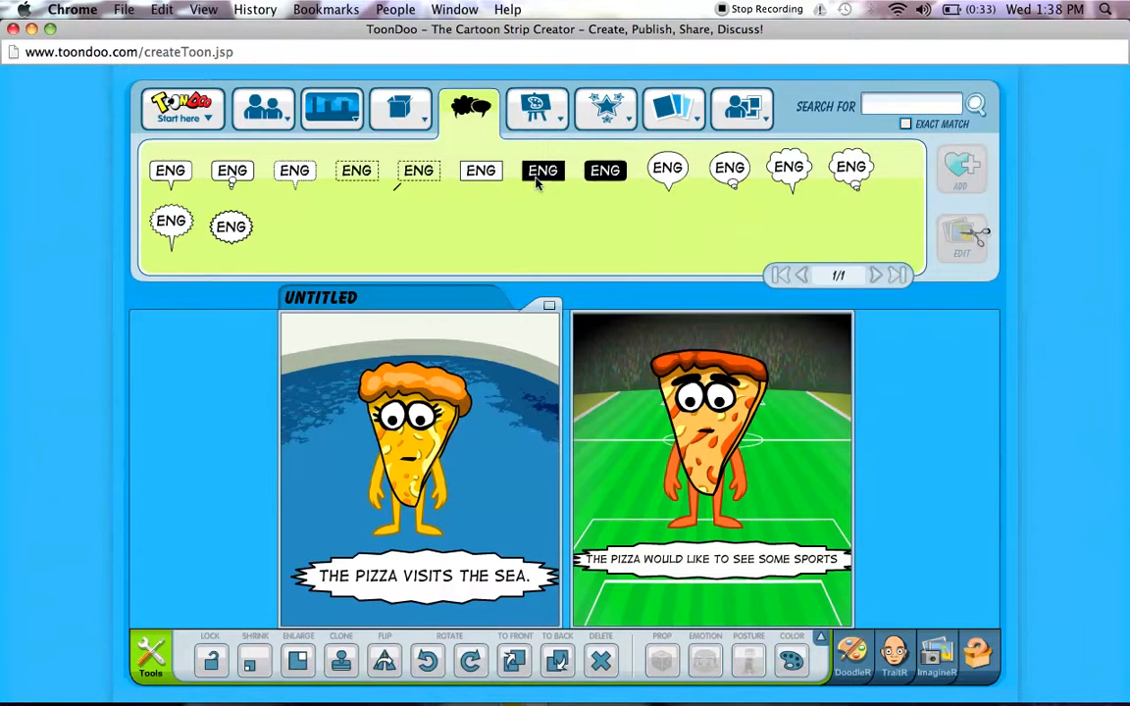
mouse_move(605, 114)
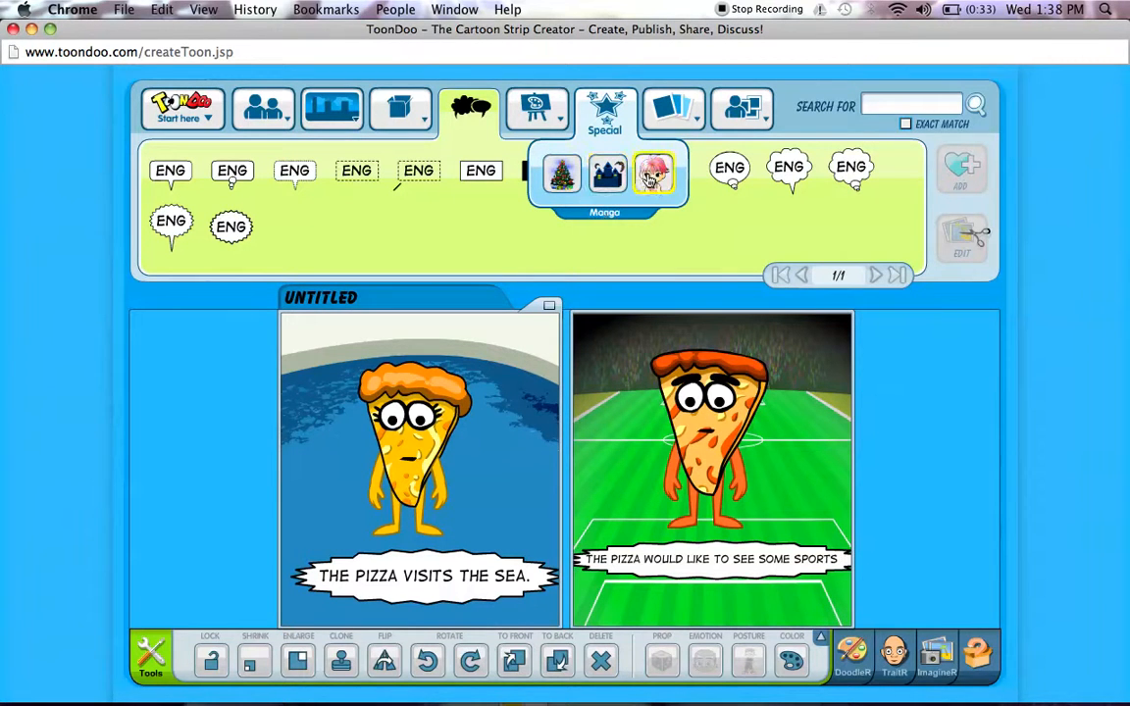
mouse_move(672, 116)
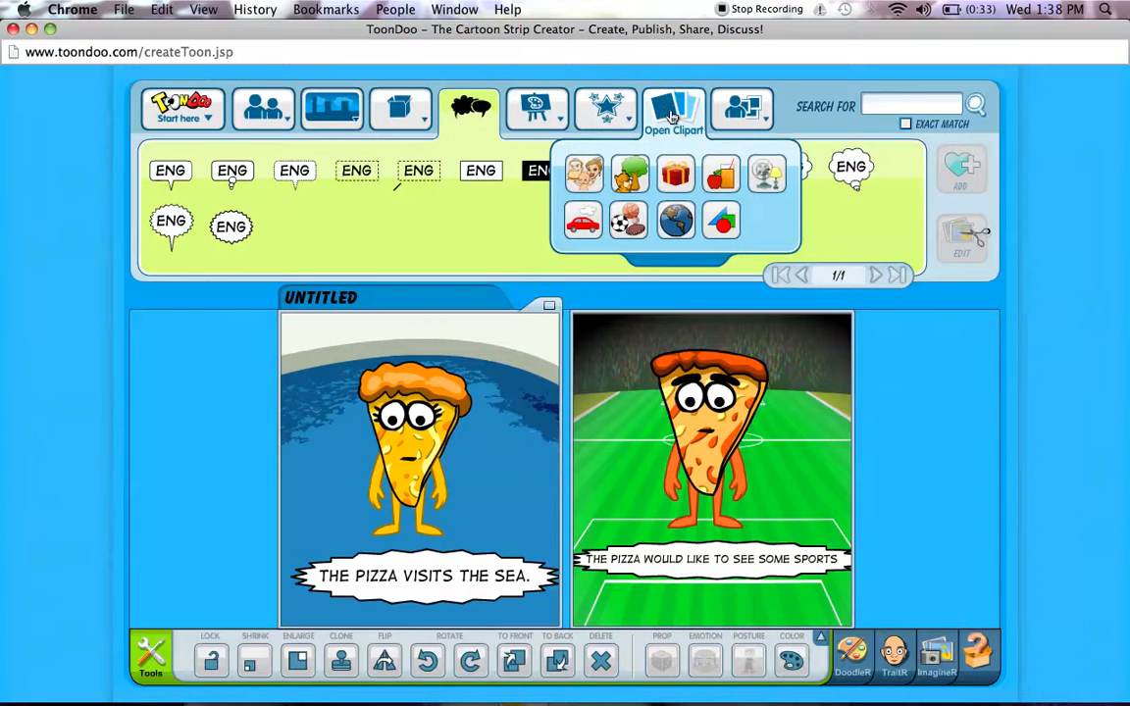
left_click(580, 177)
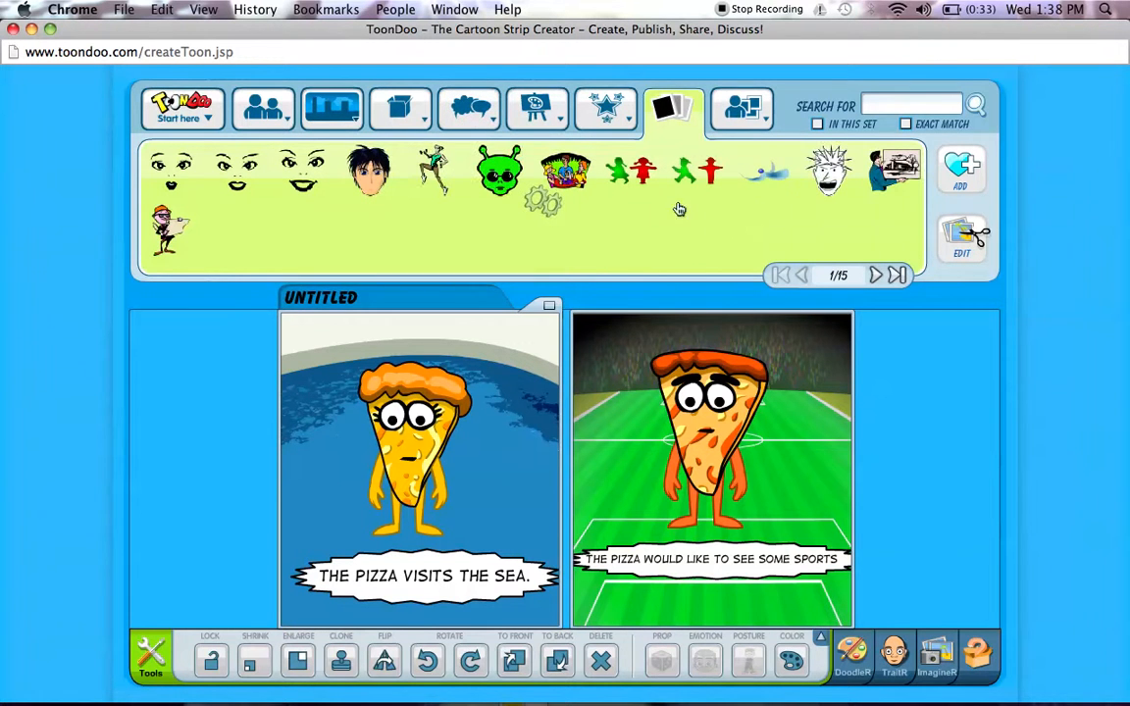
mouse_move(729, 116)
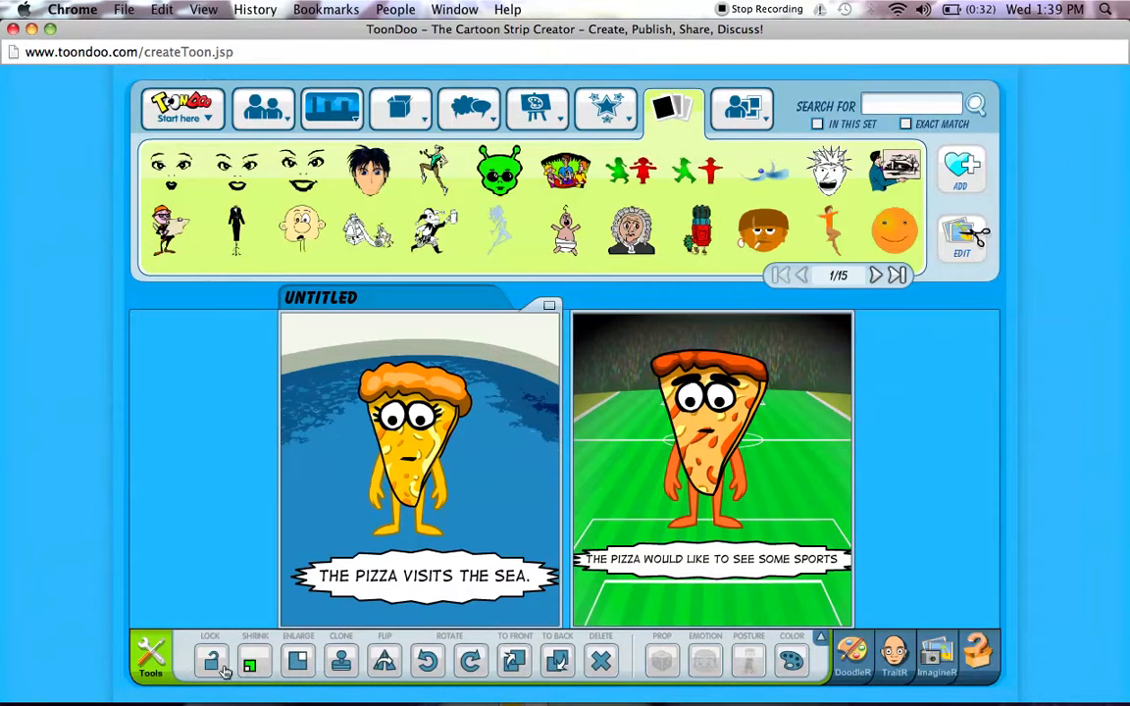
Lock the first panel's sea background and its yellow pizza in place, with the pizza nudged slightly to the right.
left_click(323, 411)
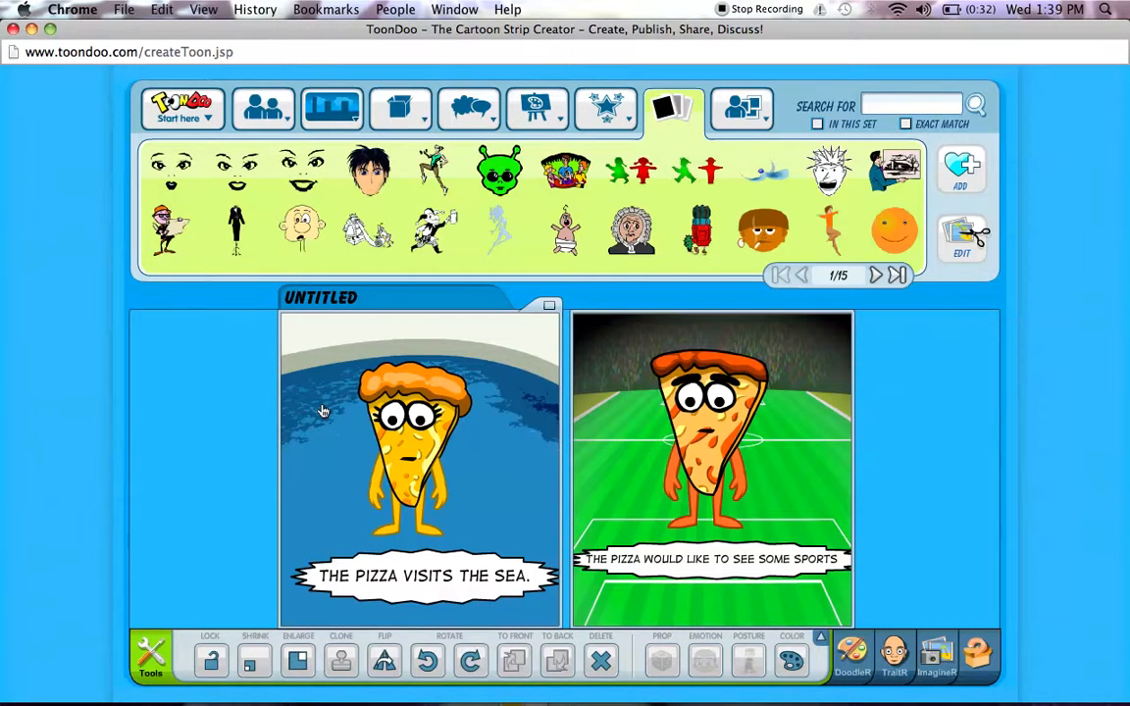
mouse_move(322, 411)
left_mouse_down()
mouse_move(332, 463)
mouse_move(342, 407)
mouse_move(319, 404)
mouse_move(309, 430)
mouse_move(314, 441)
mouse_move(325, 398)
mouse_move(327, 412)
left_mouse_up()
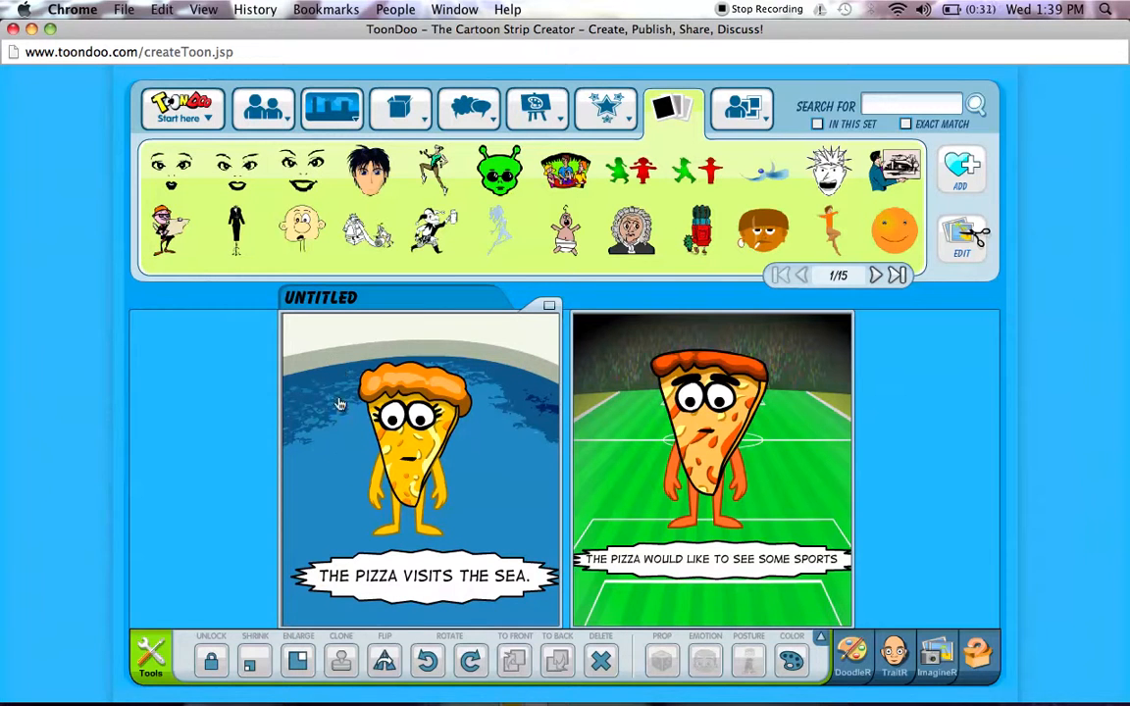
left_click_drag(385, 432, 405, 437)
left_click(215, 669)
left_click(430, 447)
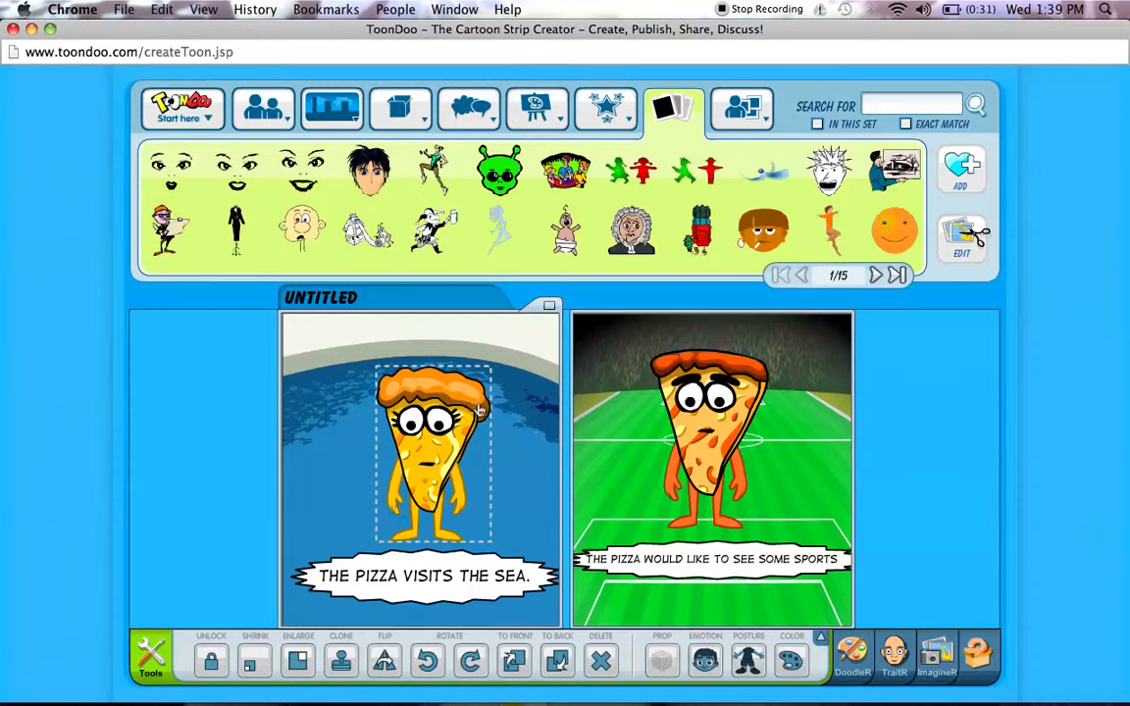
Shrink the first panel's yellow pizza by several steps and enlarge it again to nearly its original size.
left_click(252, 665)
left_click(254, 664)
left_click(254, 665)
left_click(254, 665)
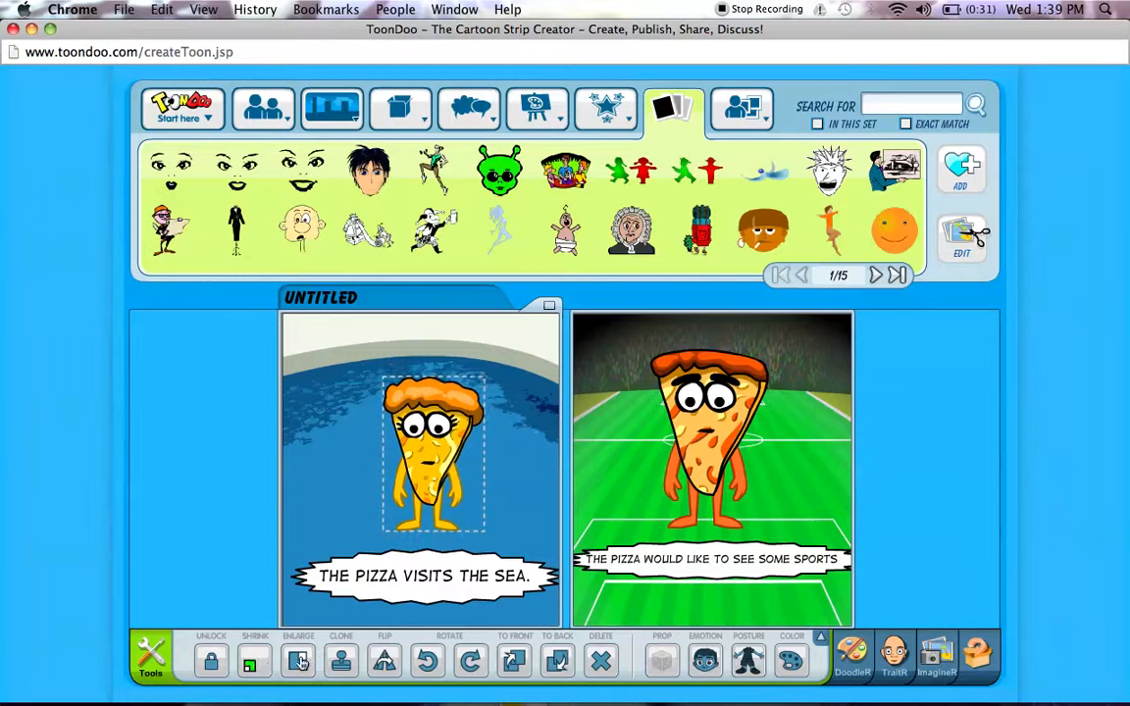
left_click(298, 664)
left_click(297, 665)
left_click(298, 664)
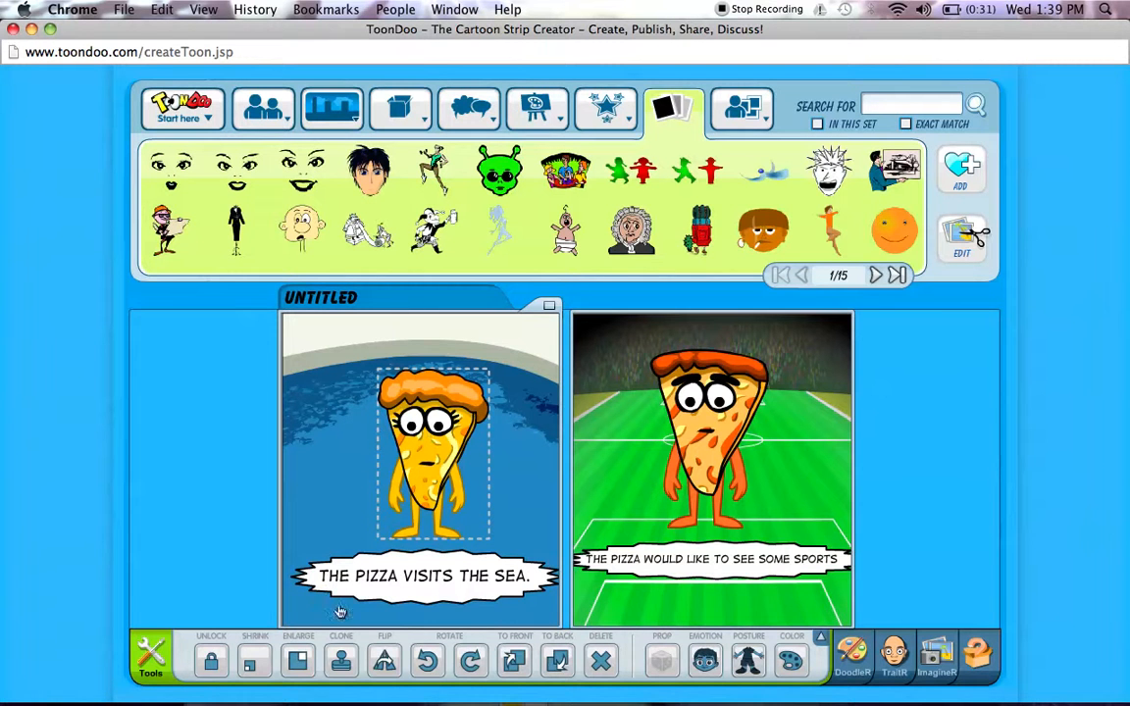
Clone the yellow pizza, place the copy to the right of the original, and flip the copy several times.
left_click(342, 665)
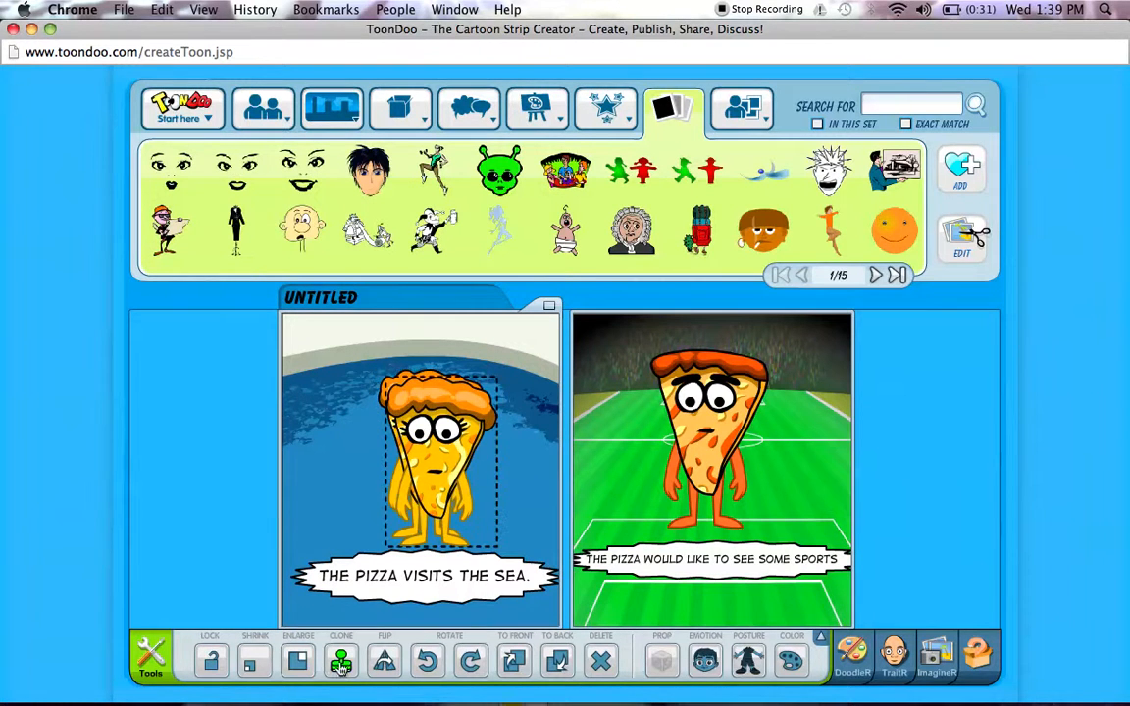
mouse_move(405, 414)
left_mouse_down()
mouse_move(461, 414)
mouse_move(511, 454)
left_mouse_up()
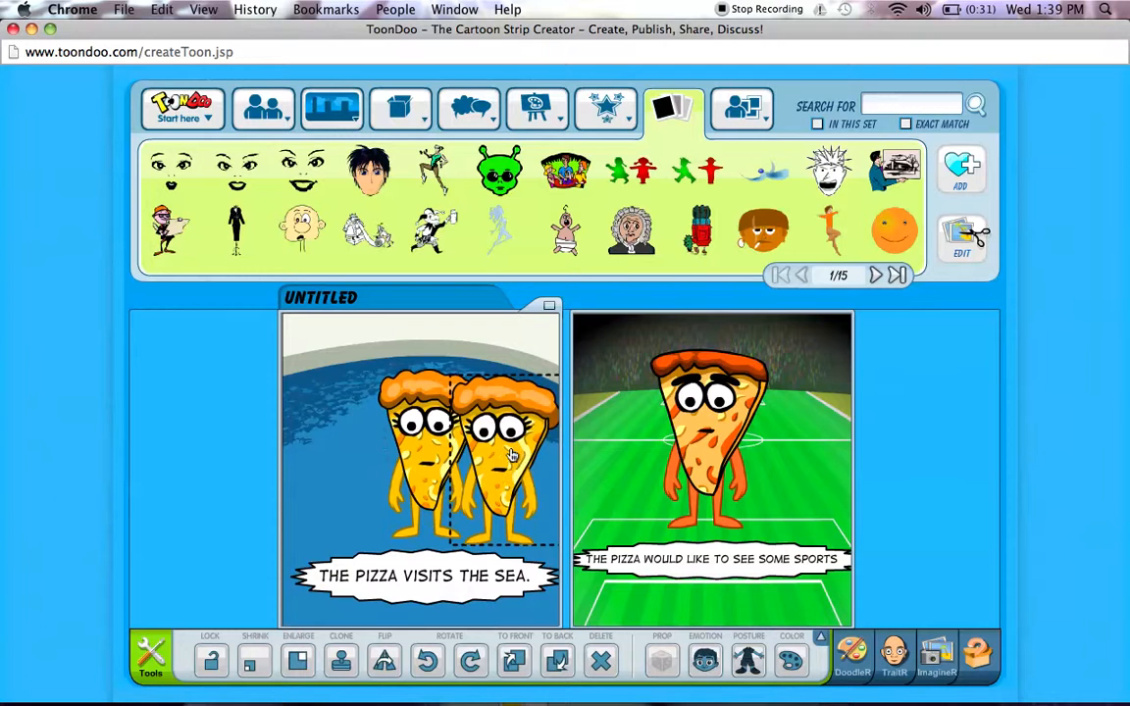
left_click(382, 666)
left_click(383, 665)
left_click(383, 666)
left_click(383, 665)
Rotate the cloned pizza counterclockwise and back clockwise until it stands nearly upright with a slight clockwise tilt.
left_click(428, 665)
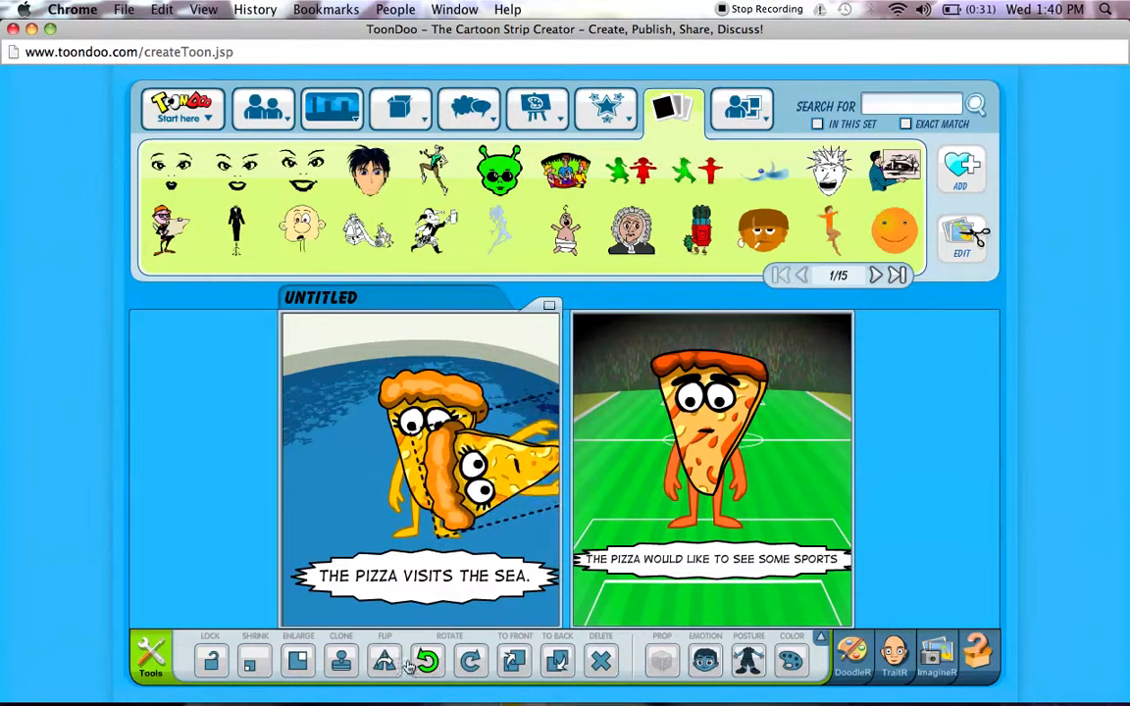
left_click(472, 659)
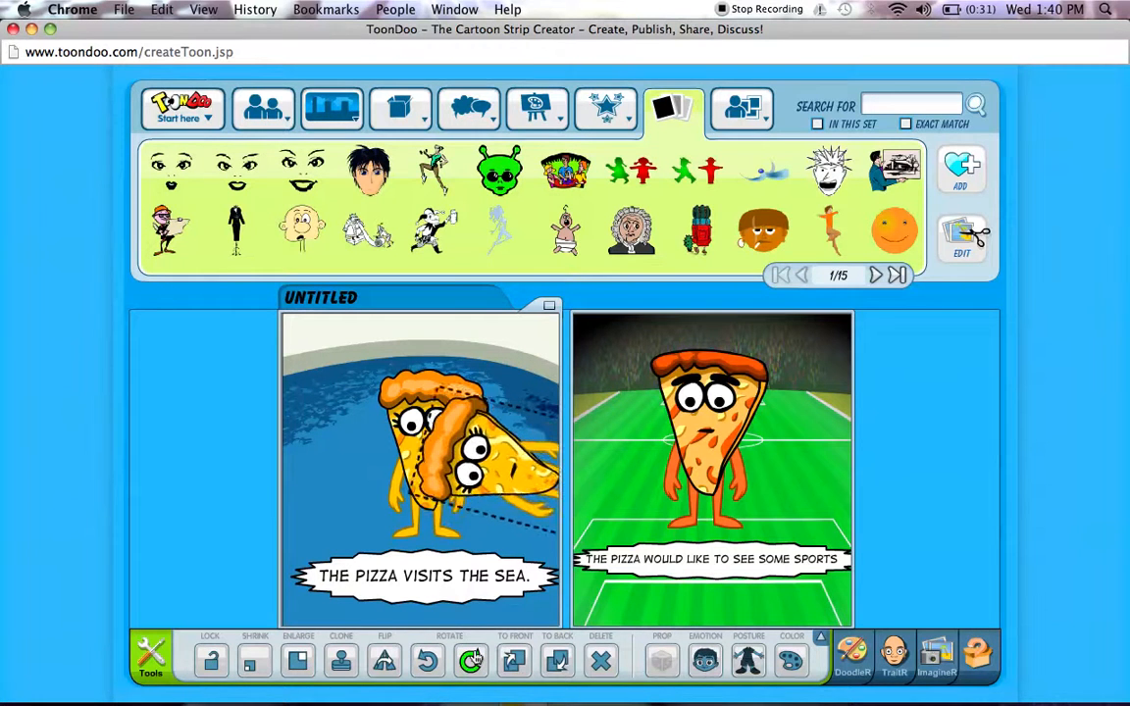
left_click(476, 659)
left_click(476, 659)
left_click(476, 659)
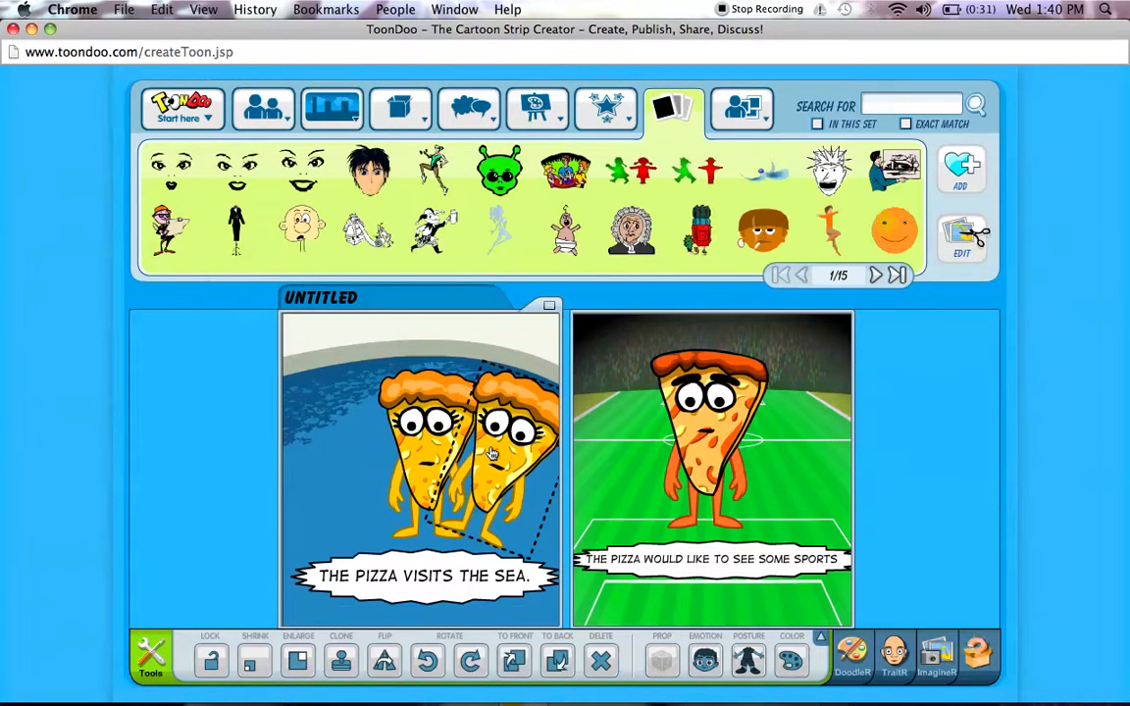
Send the cloned pizza behind the original and delete the clone.
left_click(559, 665)
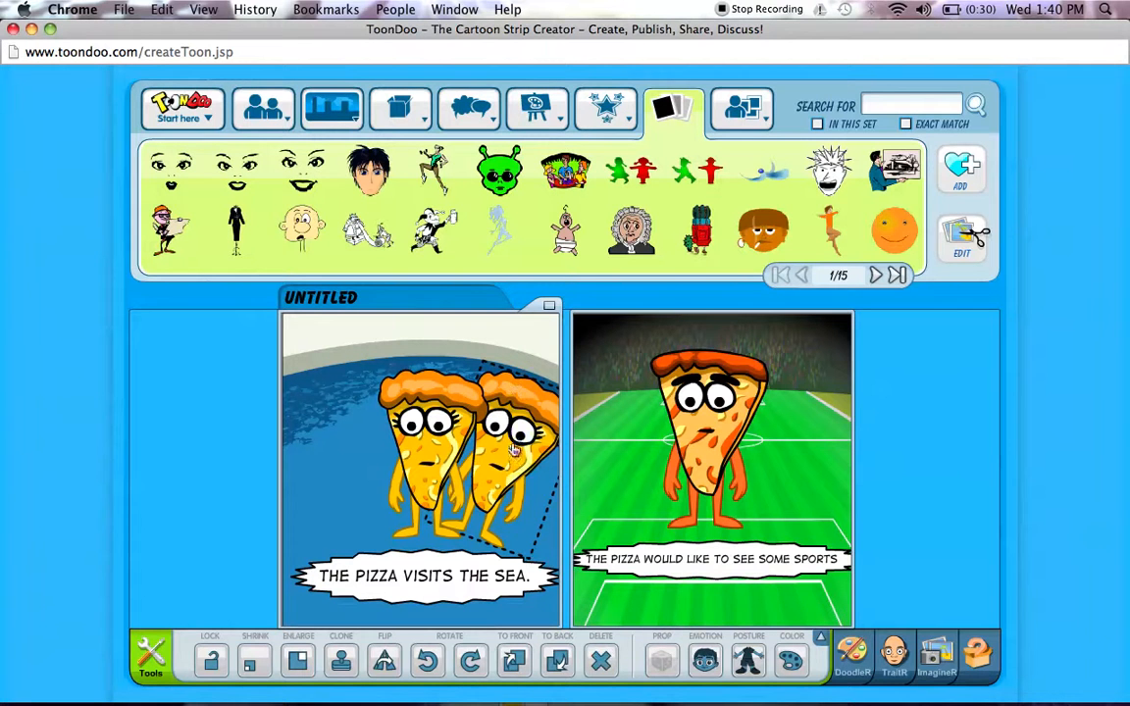
left_click(606, 668)
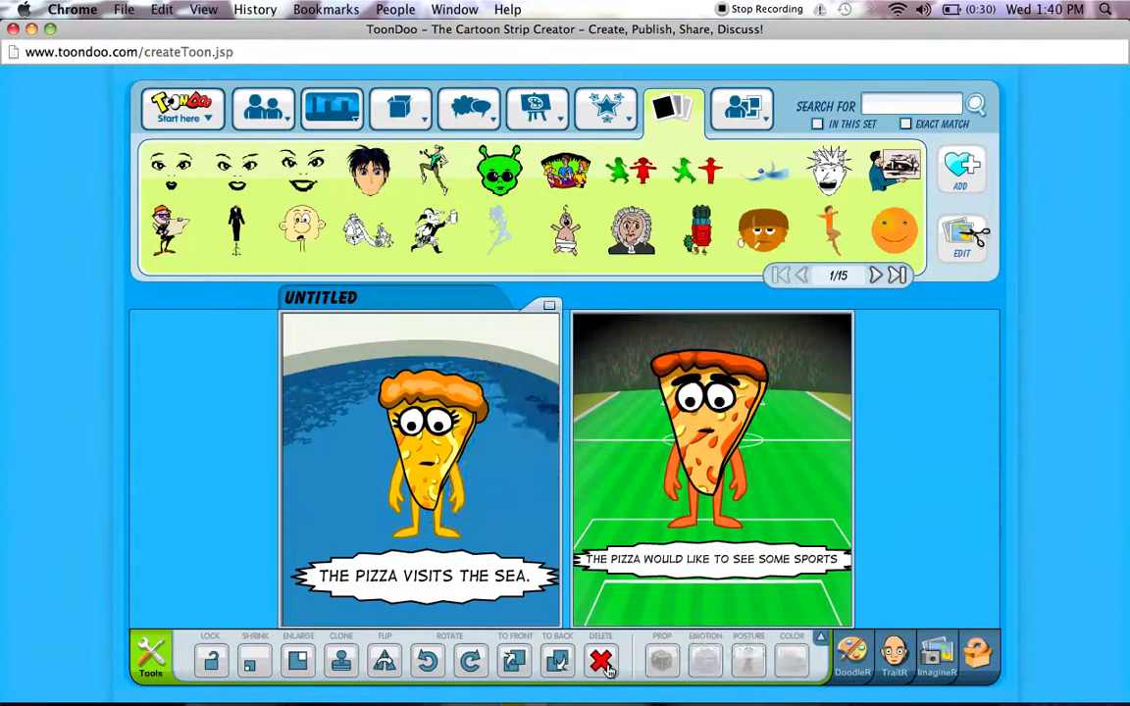
Change the first panel's yellow pizza emotion, cycling past the smile to the frowning face with half-closed eyes.
left_click(440, 423)
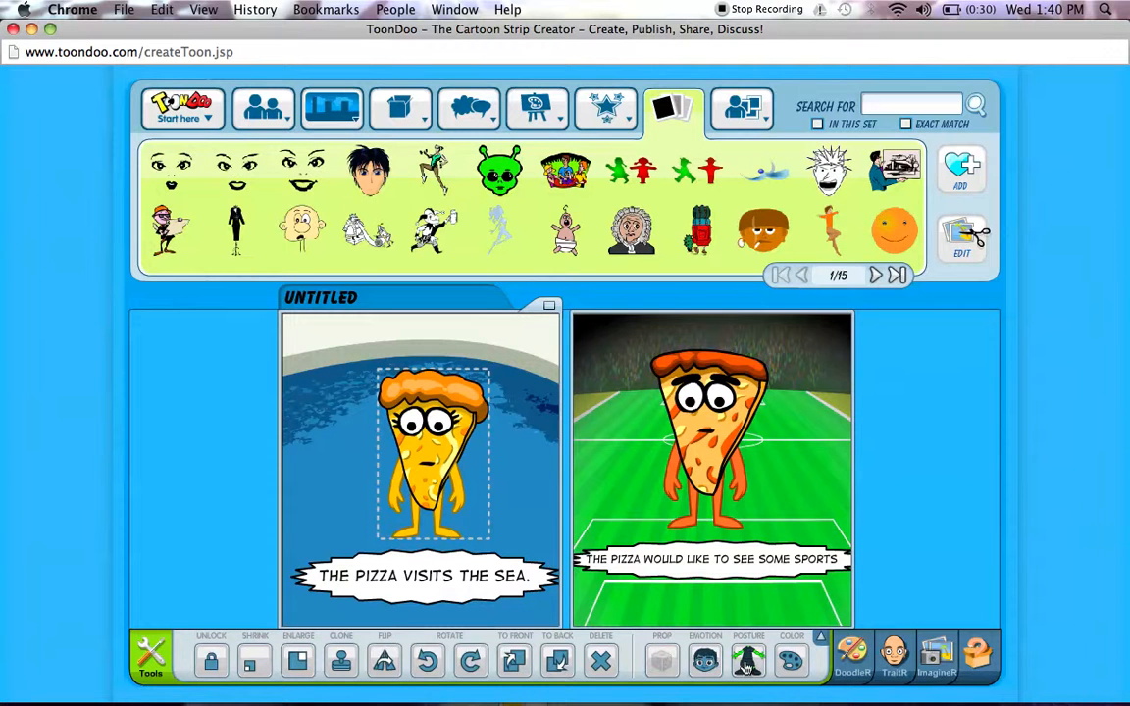
left_click(709, 665)
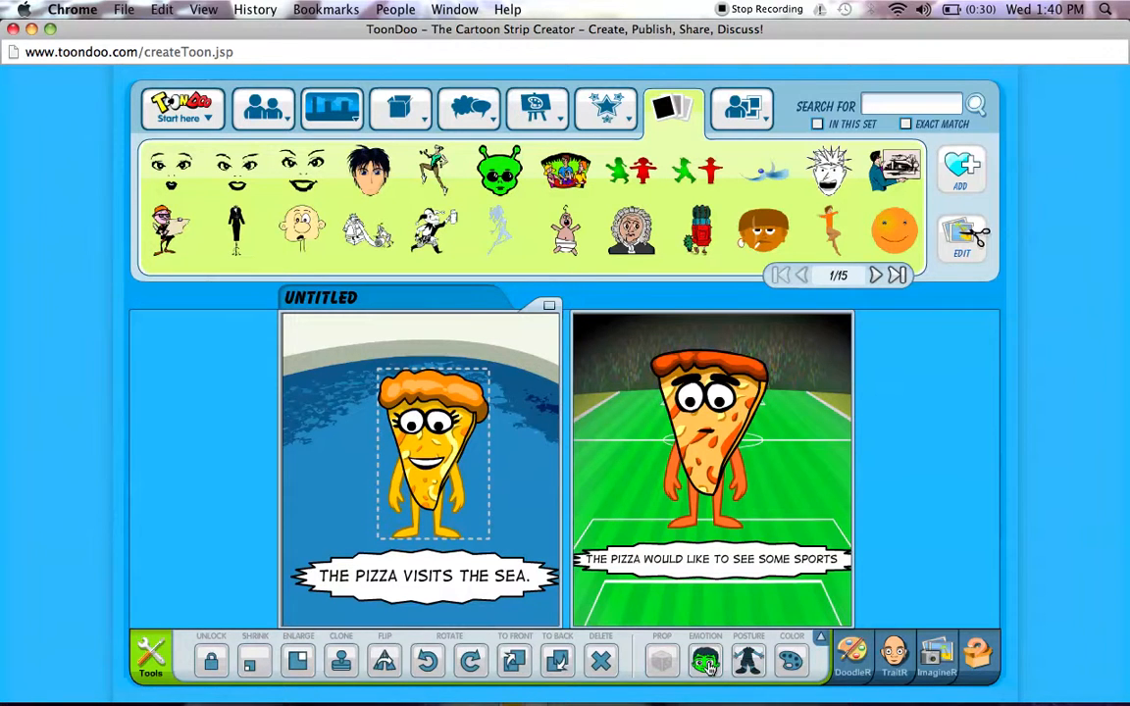
left_click(709, 665)
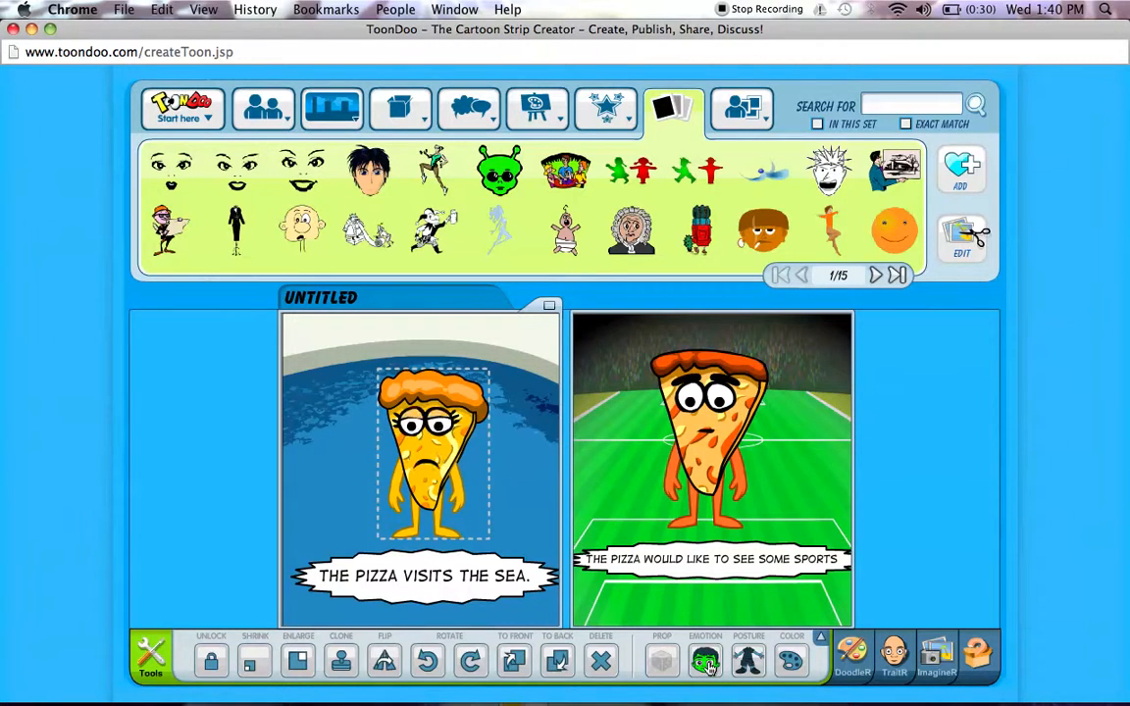
Change the first panel's yellow pizza emotion to the face with wide-open eyes looking straight ahead and a small mouth.
left_click(708, 665)
left_click(708, 665)
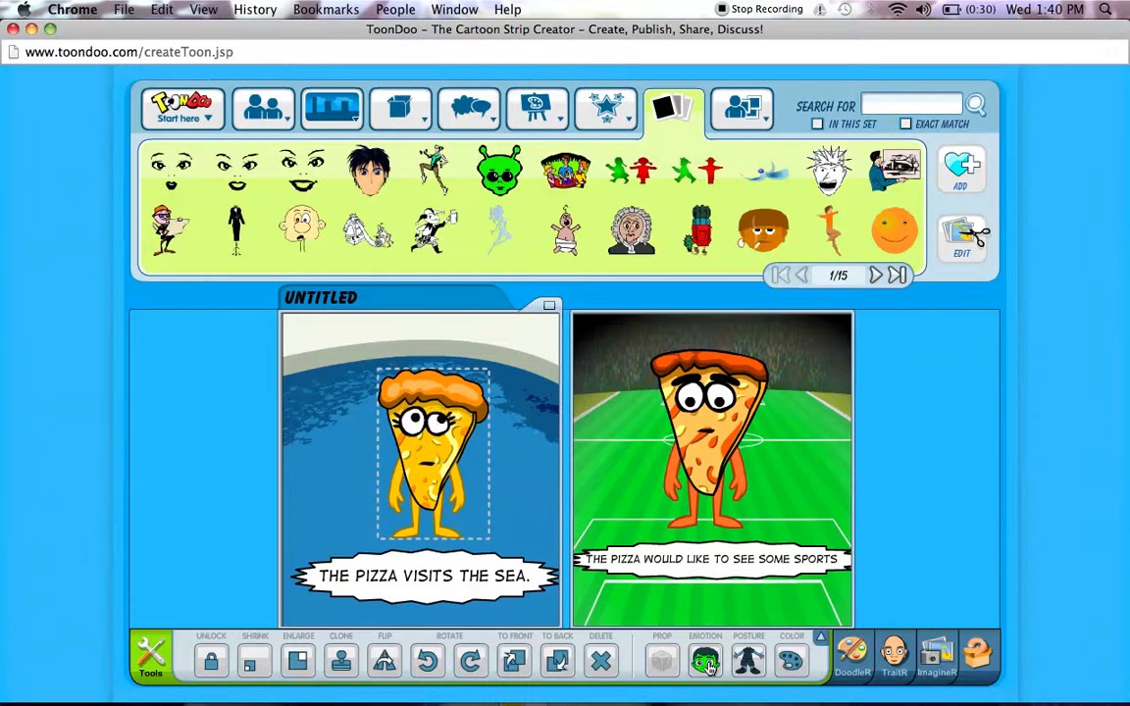
left_click(709, 665)
left_click(709, 665)
left_click(708, 665)
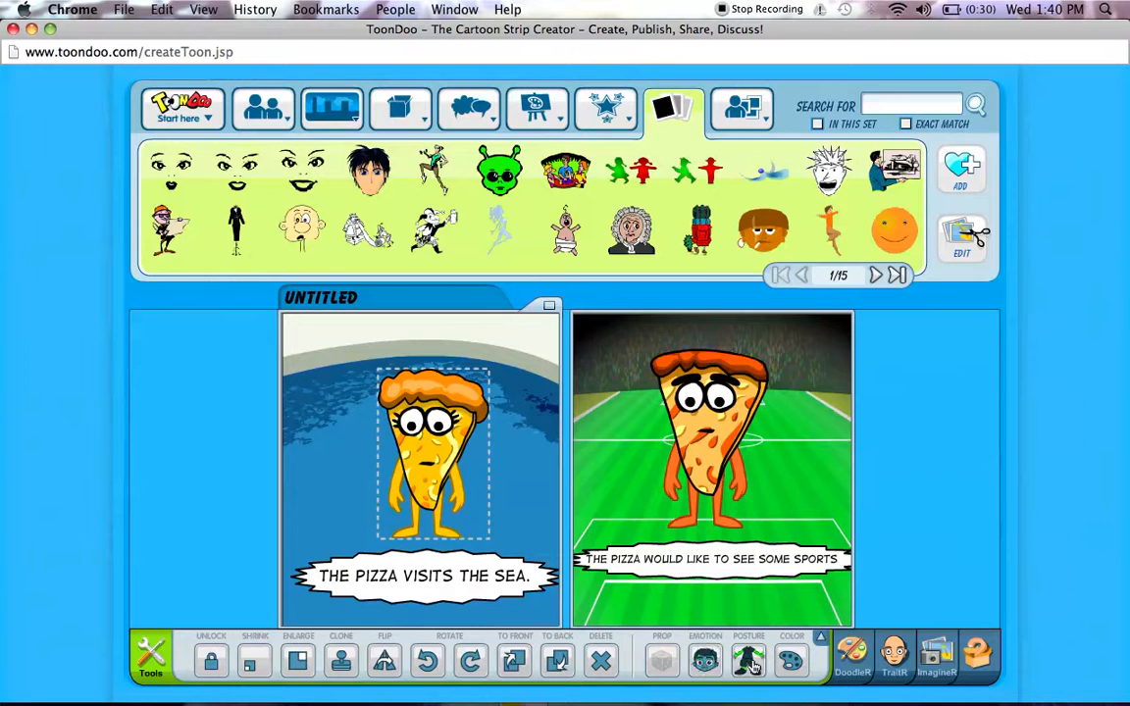
Cycle the yellow pizza's posture to the one with both forearms spread outward and palms up.
left_click(750, 663)
left_click(749, 663)
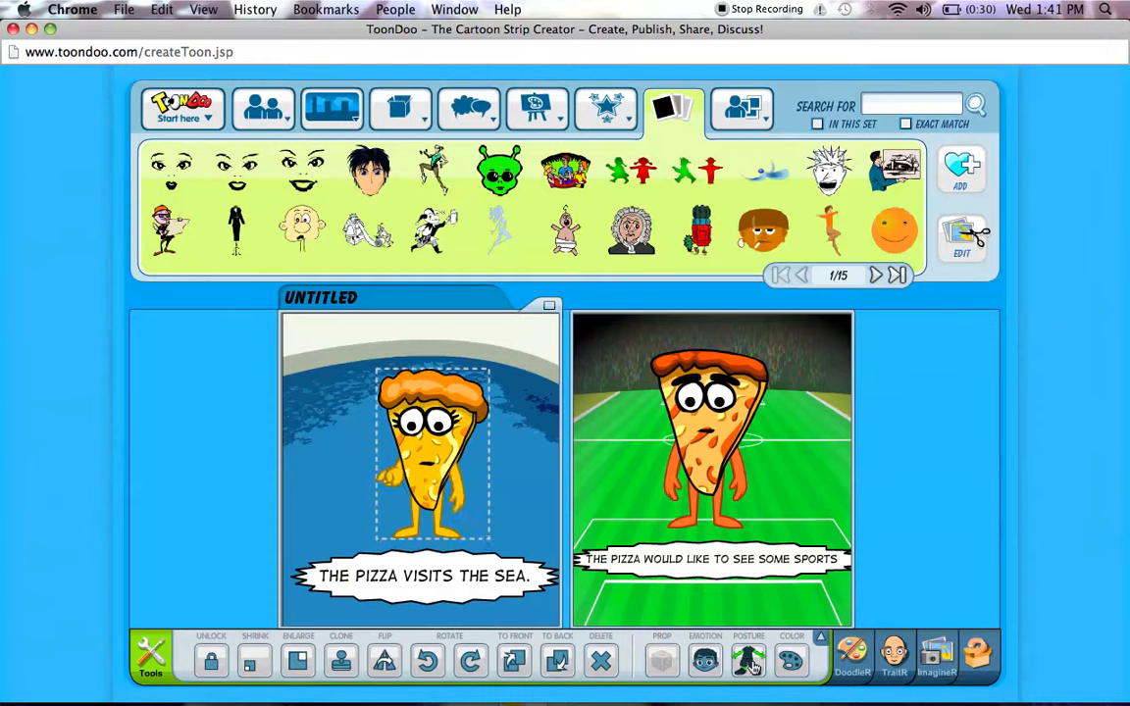
left_click(750, 663)
left_click(750, 663)
left_click(749, 663)
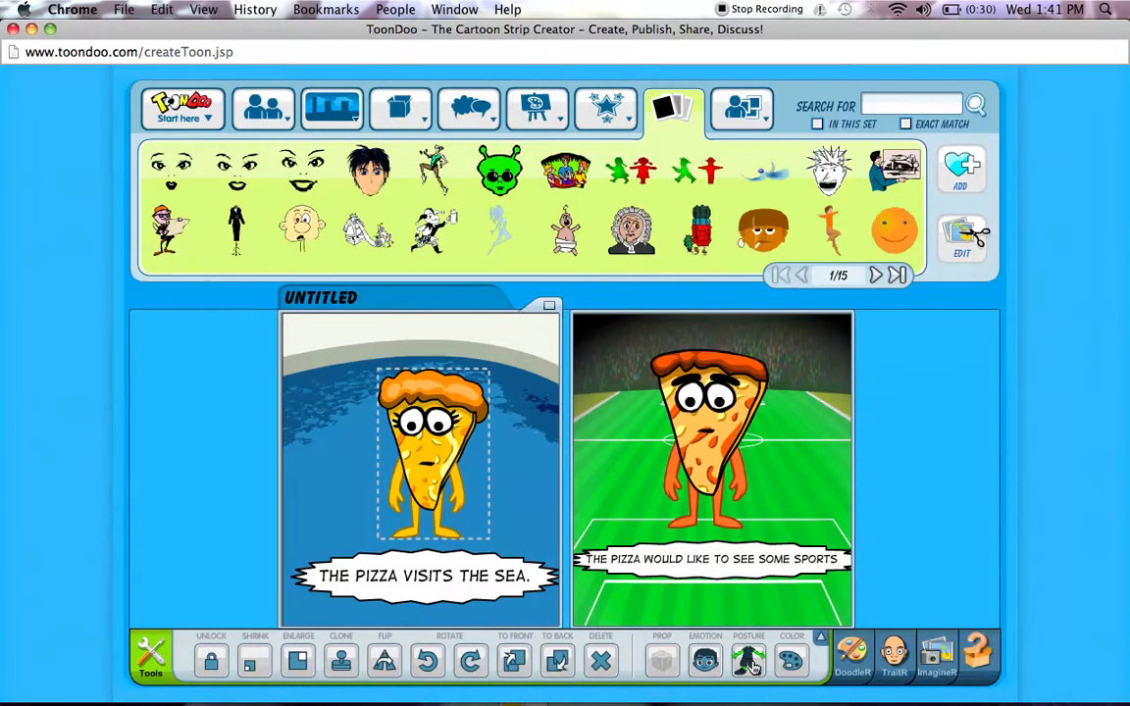
left_click(749, 663)
left_click(750, 663)
left_click(750, 663)
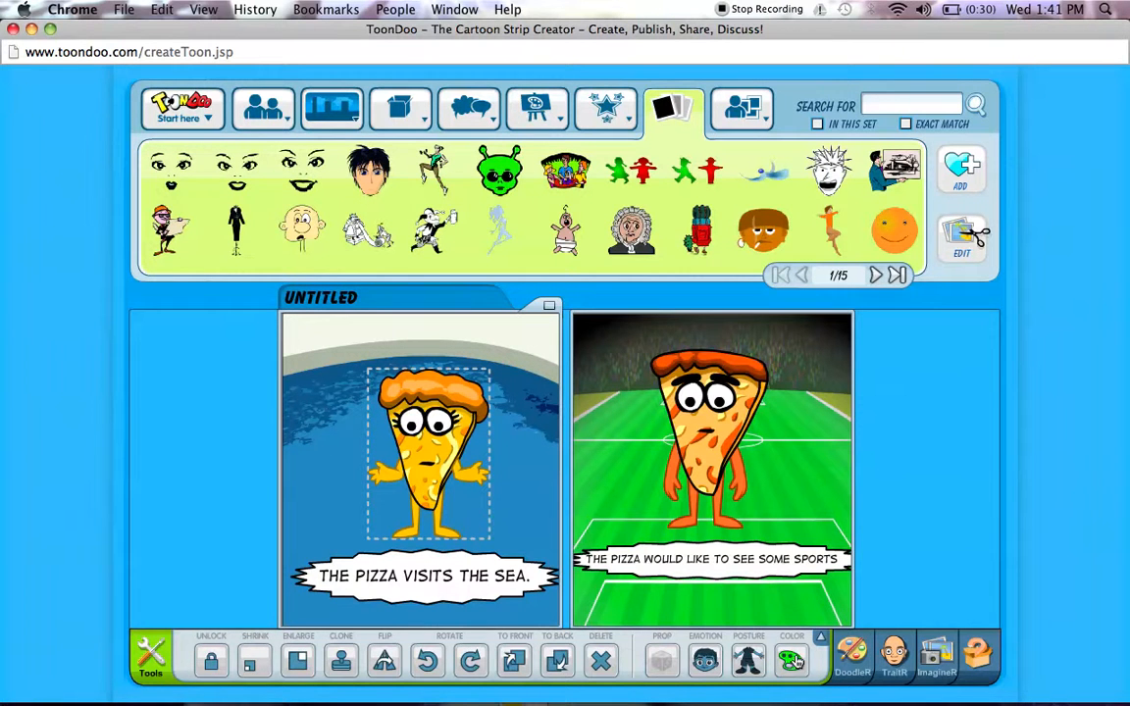
Cycle the first panel's sea background through its color variants, including black, back to the original blue.
left_click(525, 461)
left_click(800, 669)
left_click(799, 669)
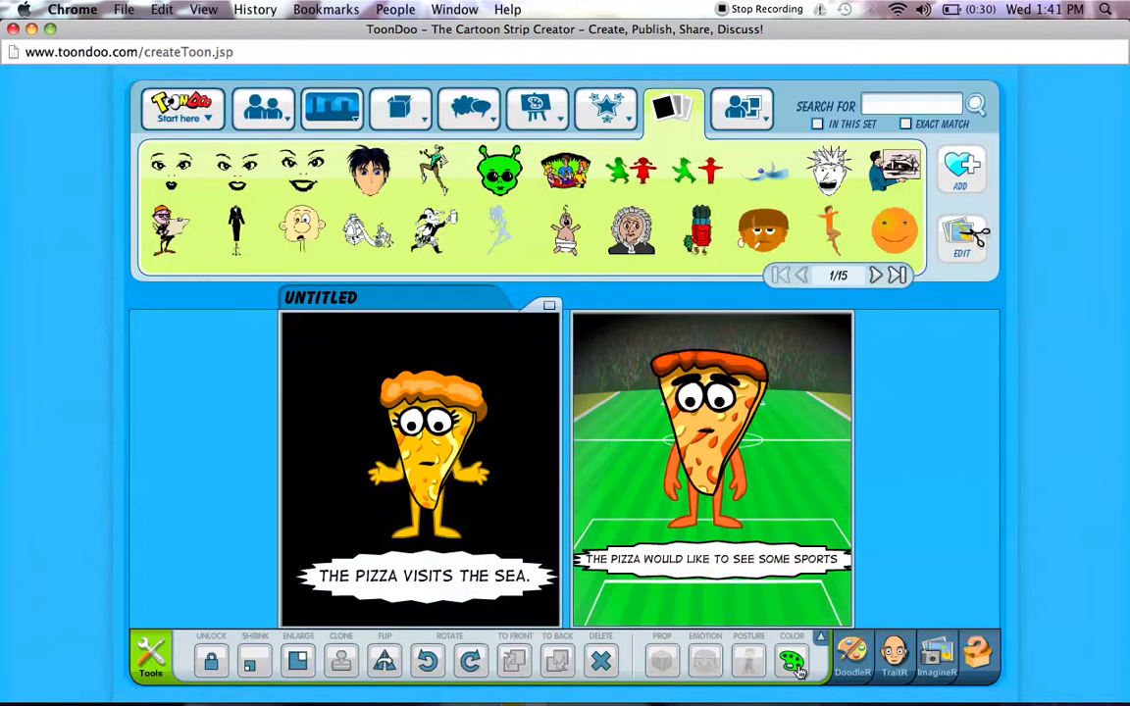
left_click(797, 667)
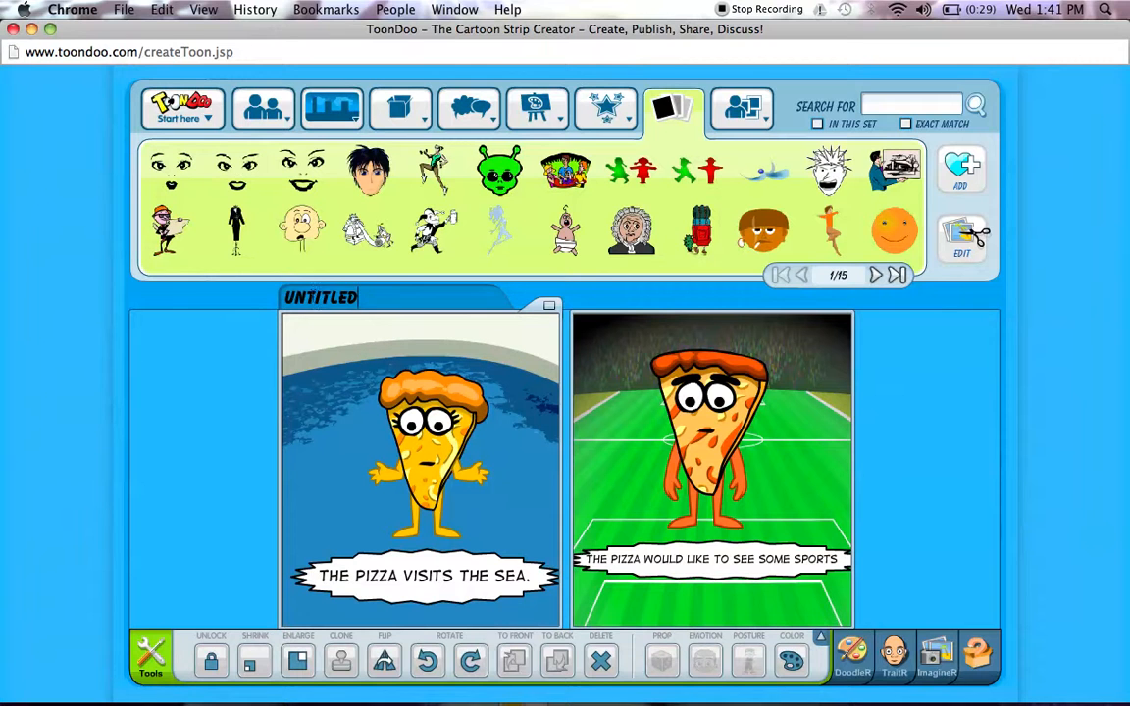
Replace the comic's default title with "See, Sea".
left_click_drag(361, 297, 264, 298)
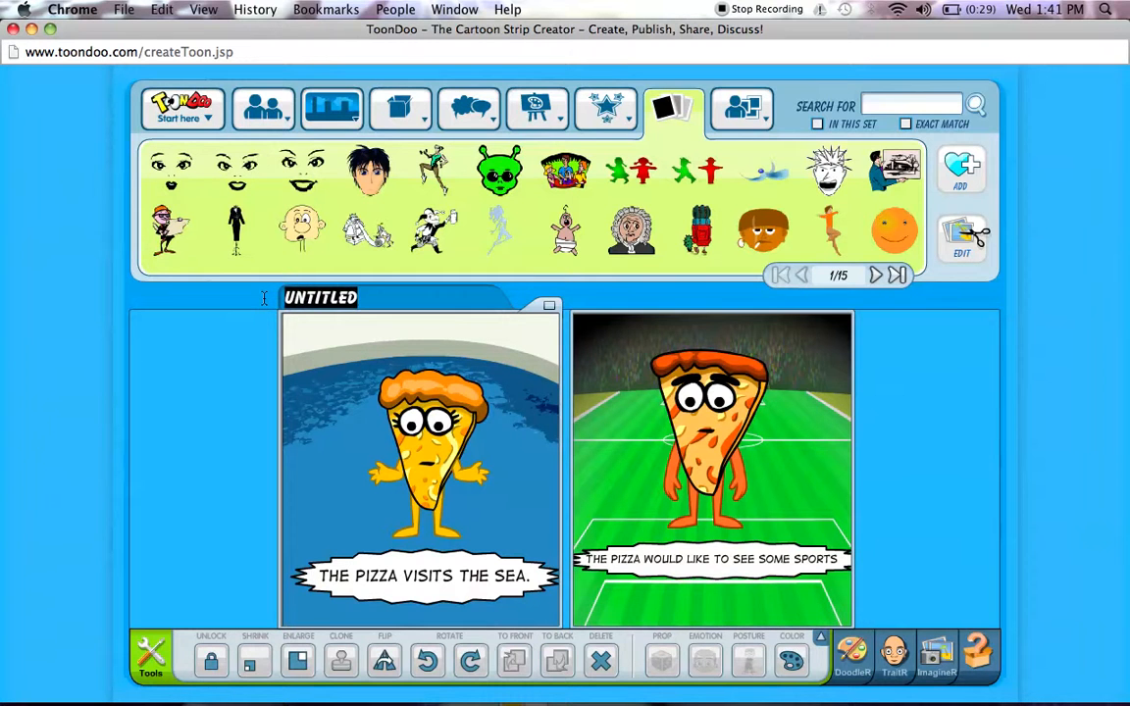
type("SEE, SEA")
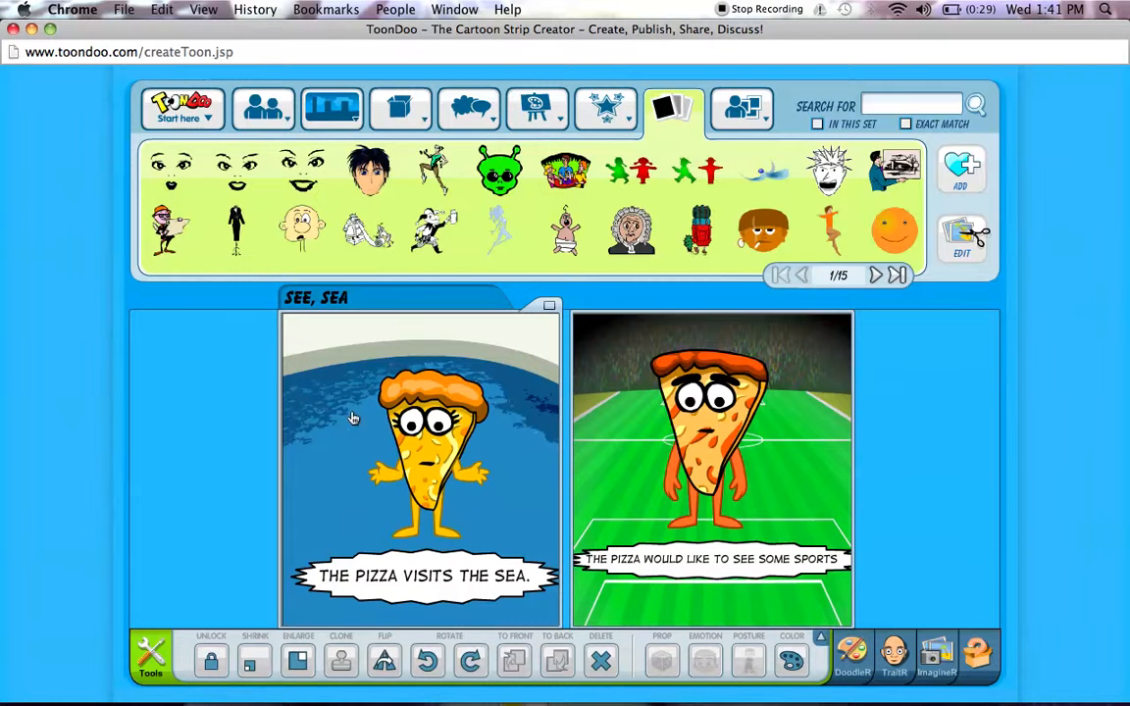
Save the comic and publish it to the world, with Let Others ReDoo and Allow Others to Purchase This Toon turned off.
left_click(200, 111)
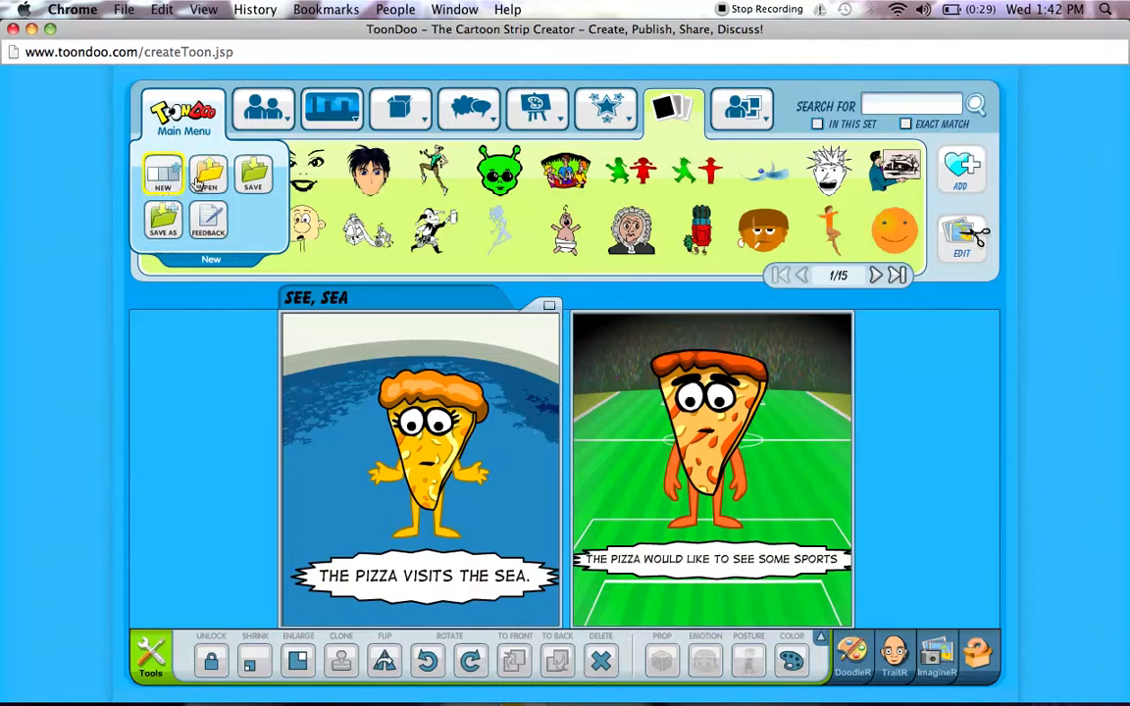
left_click(257, 182)
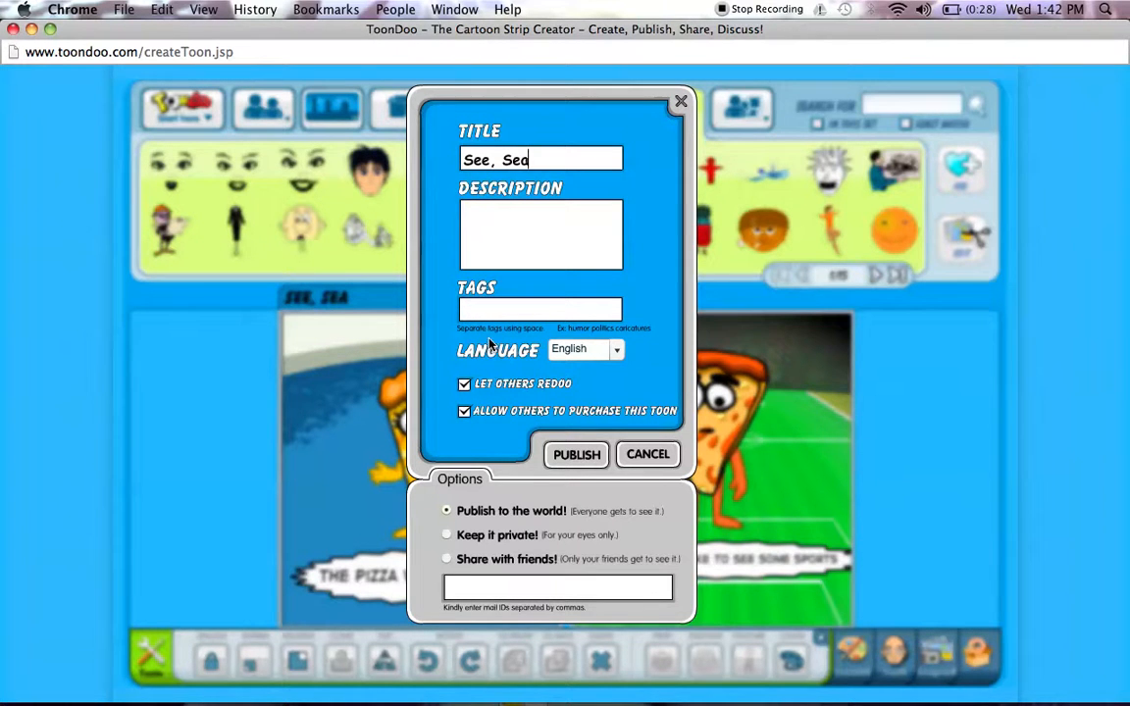
left_click(464, 385)
left_click(465, 412)
left_click(464, 412)
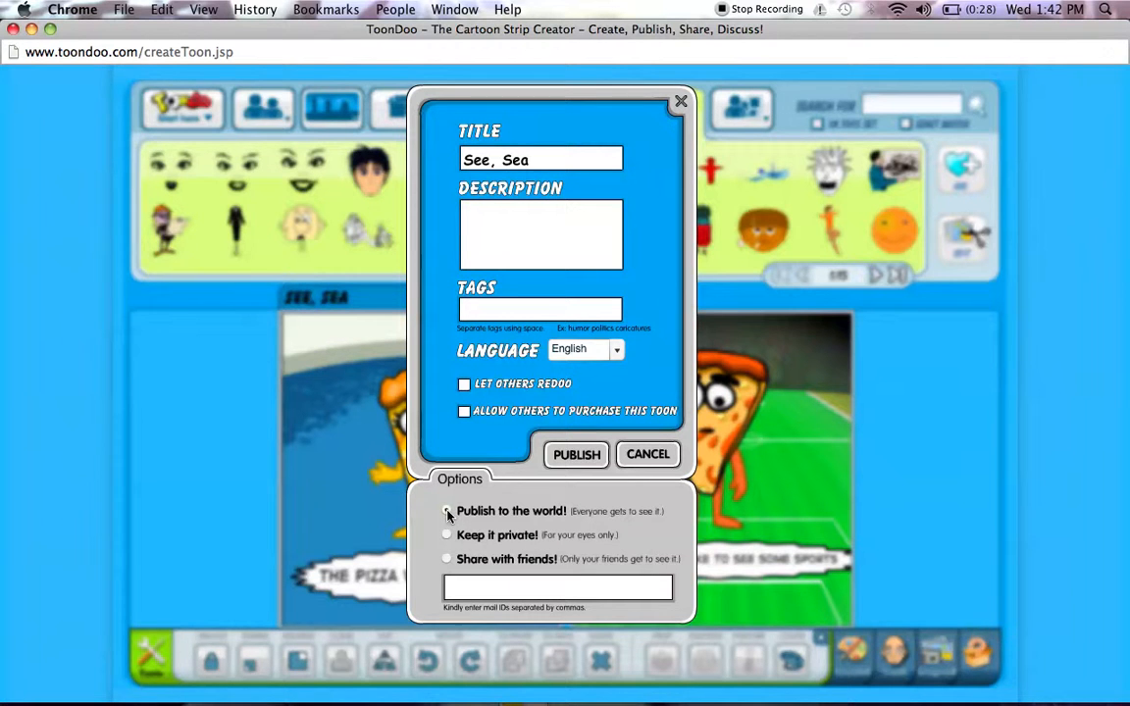
left_click(577, 455)
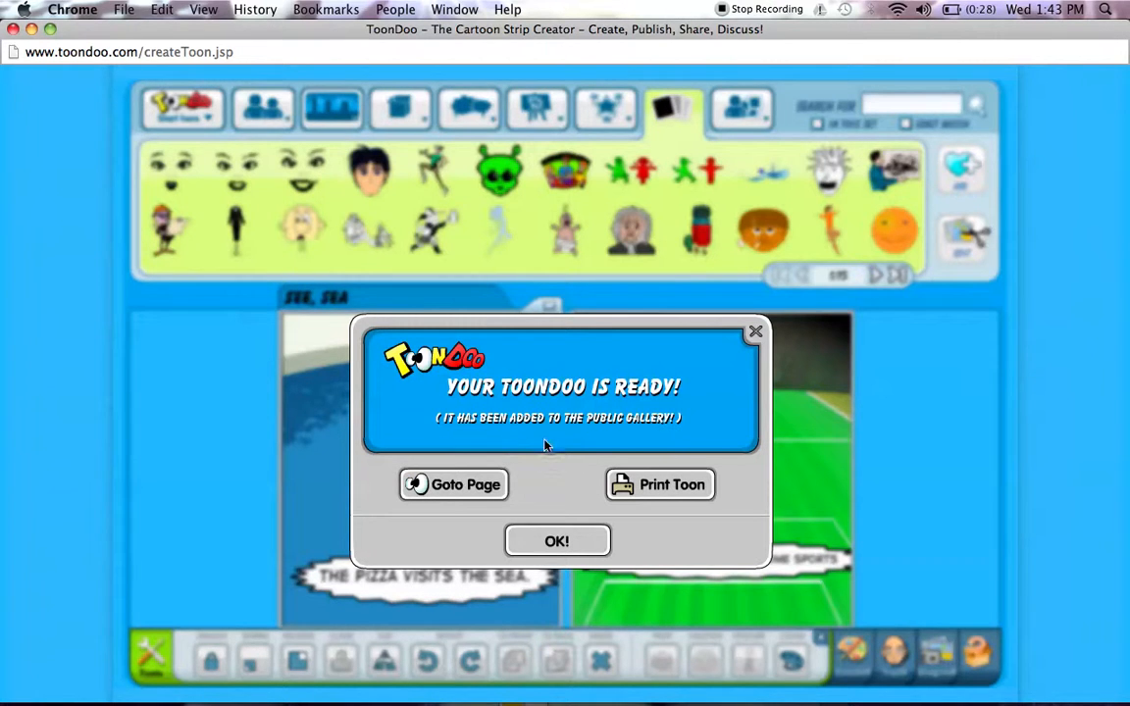
Leave the editor for the published comic's page and look over the comic and the options below it.
left_click(447, 486)
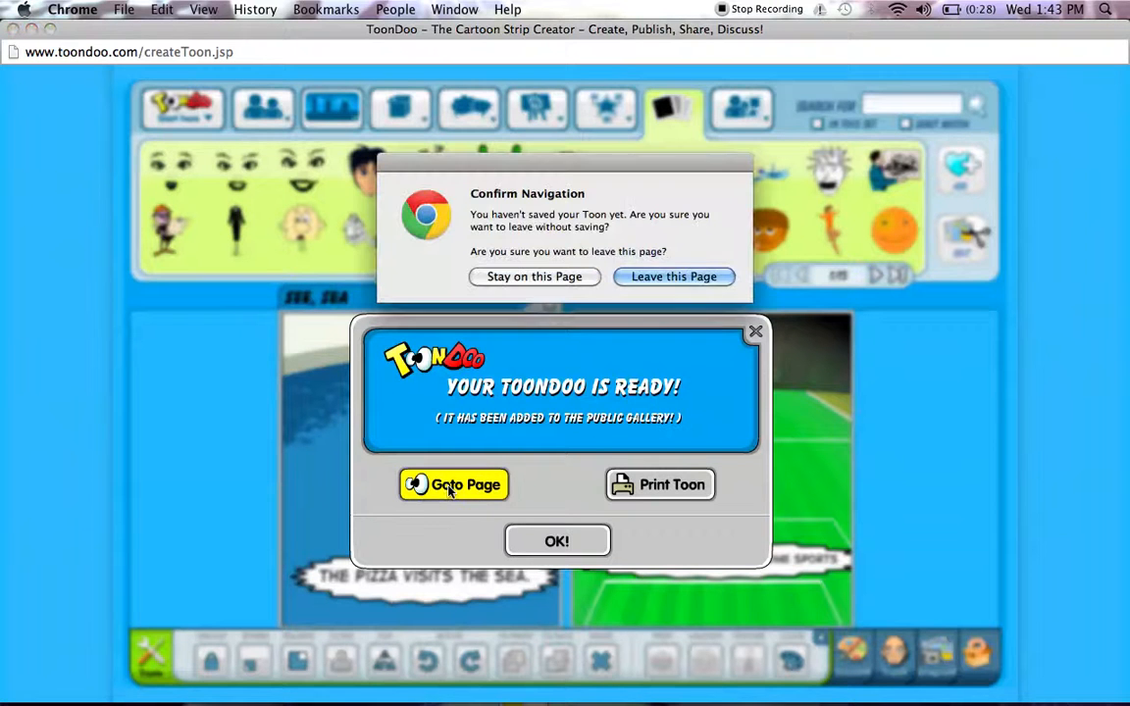
left_click(660, 279)
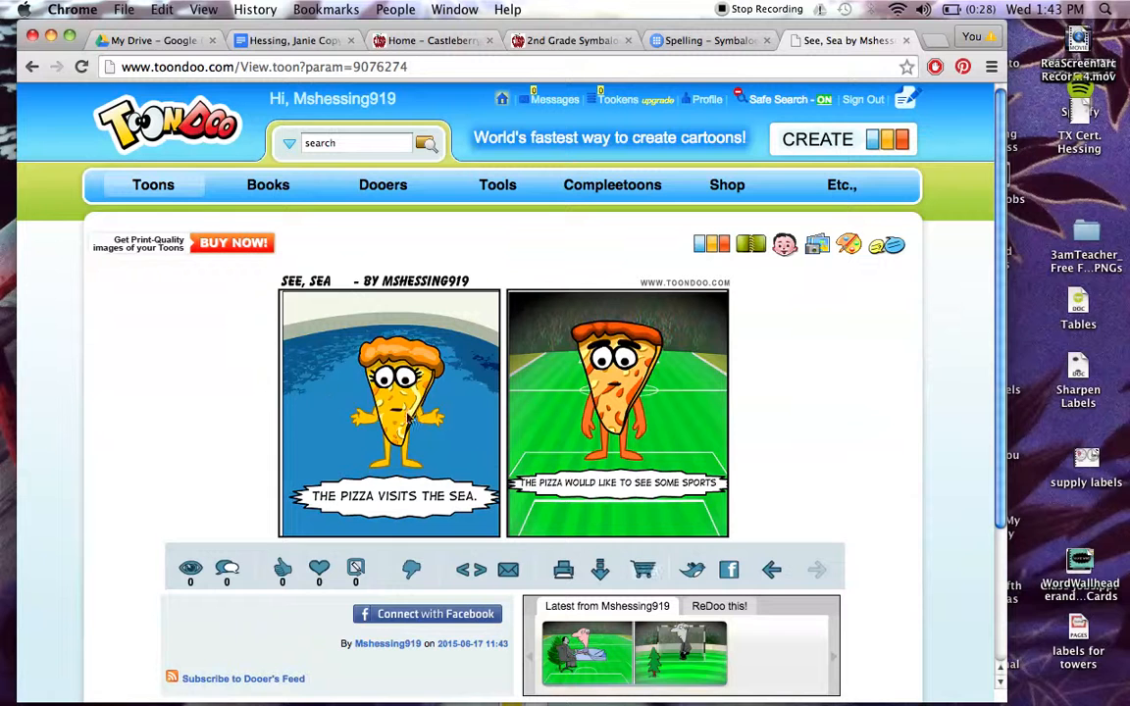
scroll(192, 402, "down", 2)
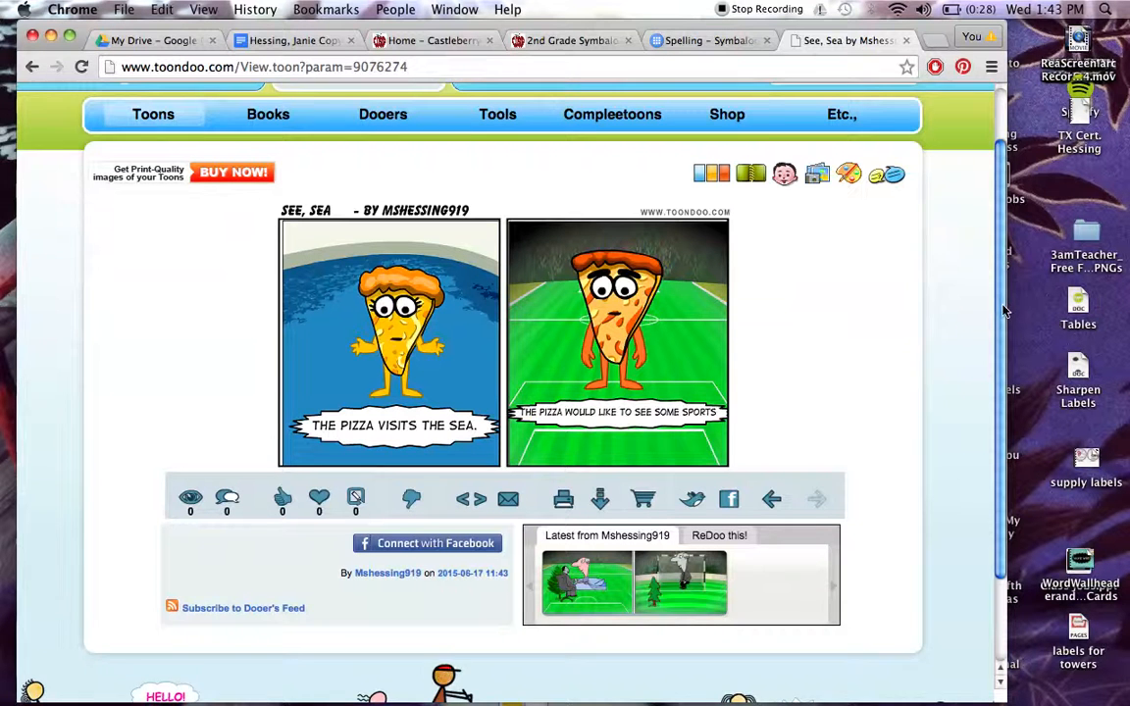
left_click_drag(1002, 310, 1002, 253)
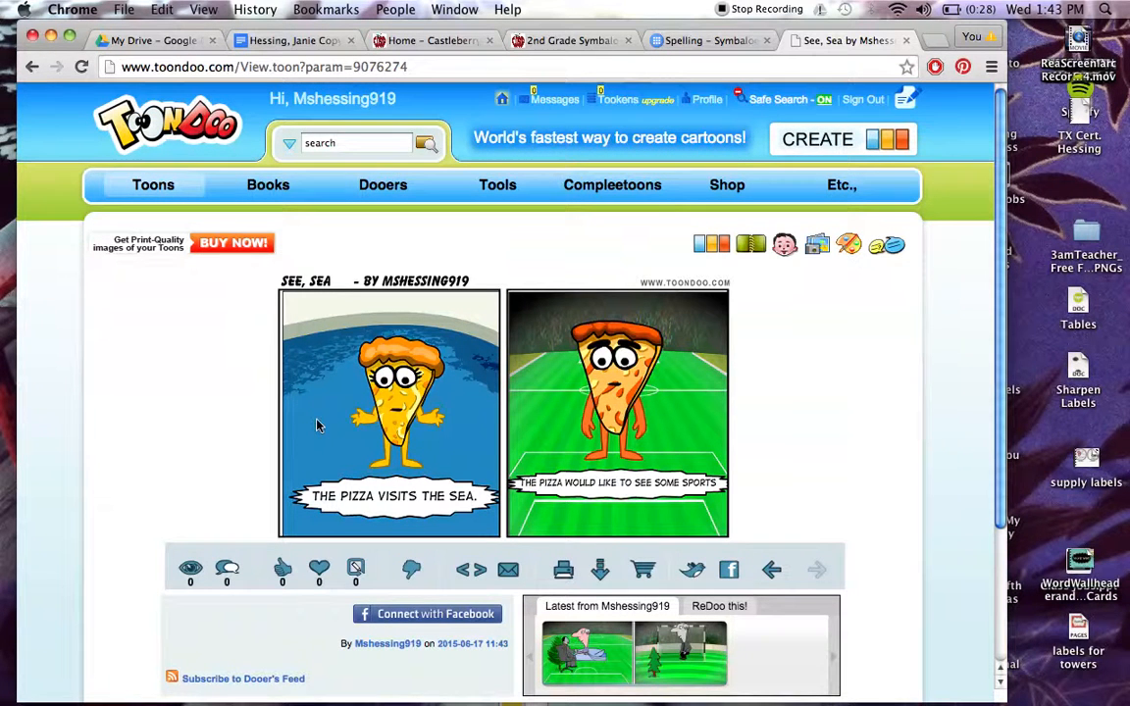